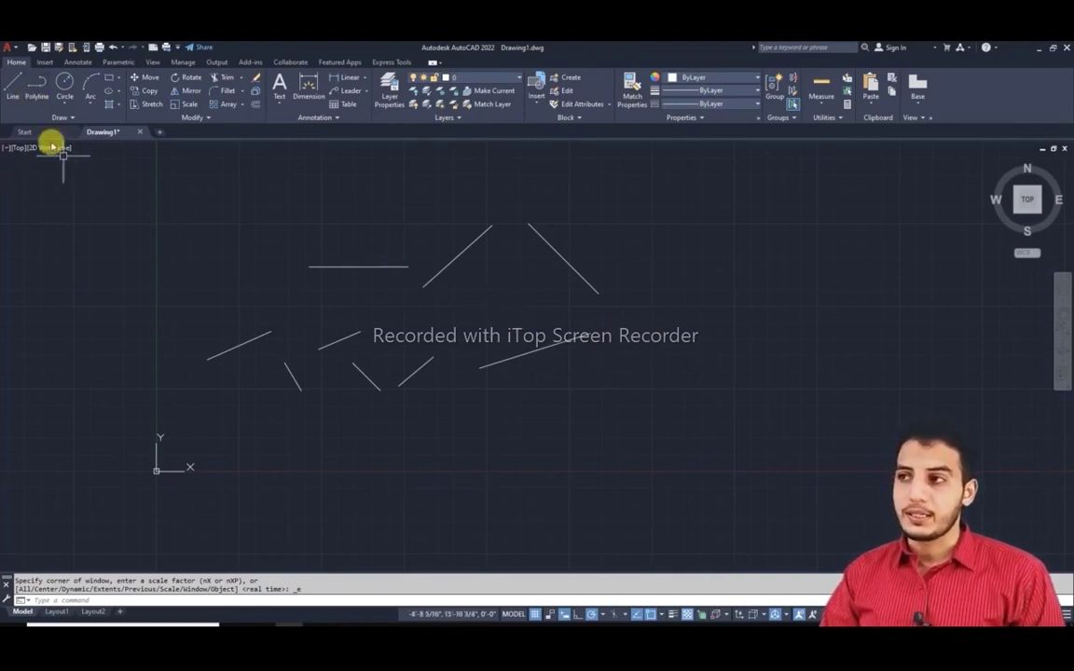
Zoom in on the scattered lines and enter PL to show the PLINE suggestion
{"action": "middle_click_drag", "start_coordinate": [474, 294], "coordinate": [360, 309]}
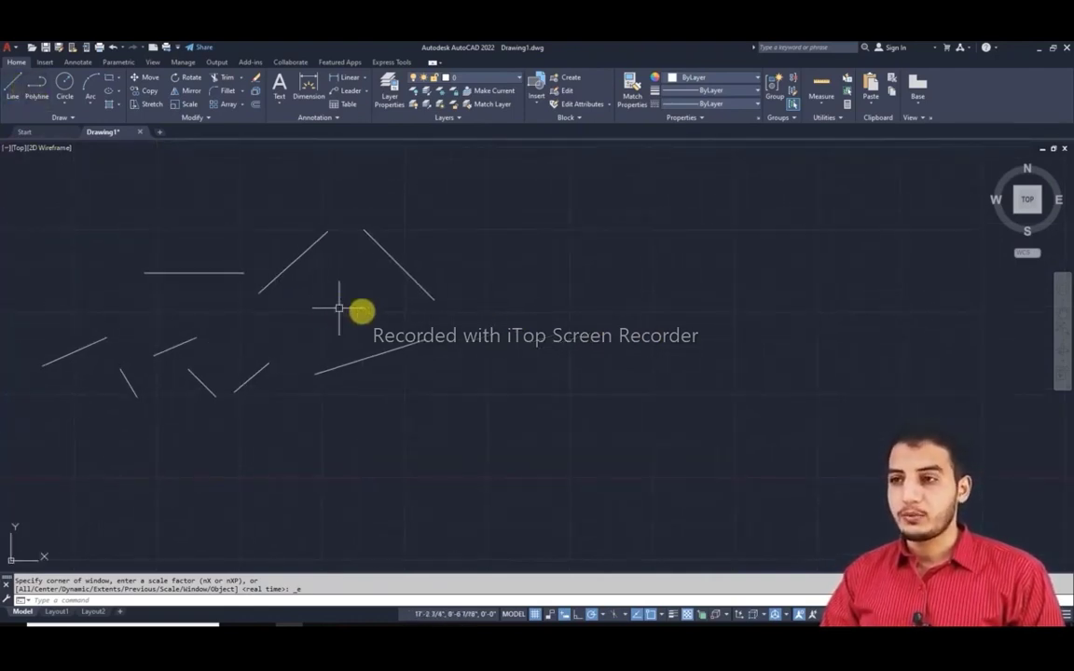
{"action": "scroll", "coordinate": [484, 342], "scroll_direction": "up", "scroll_amount": 2}
{"action": "middle_click_drag", "start_coordinate": [455, 319], "coordinate": [508, 410]}
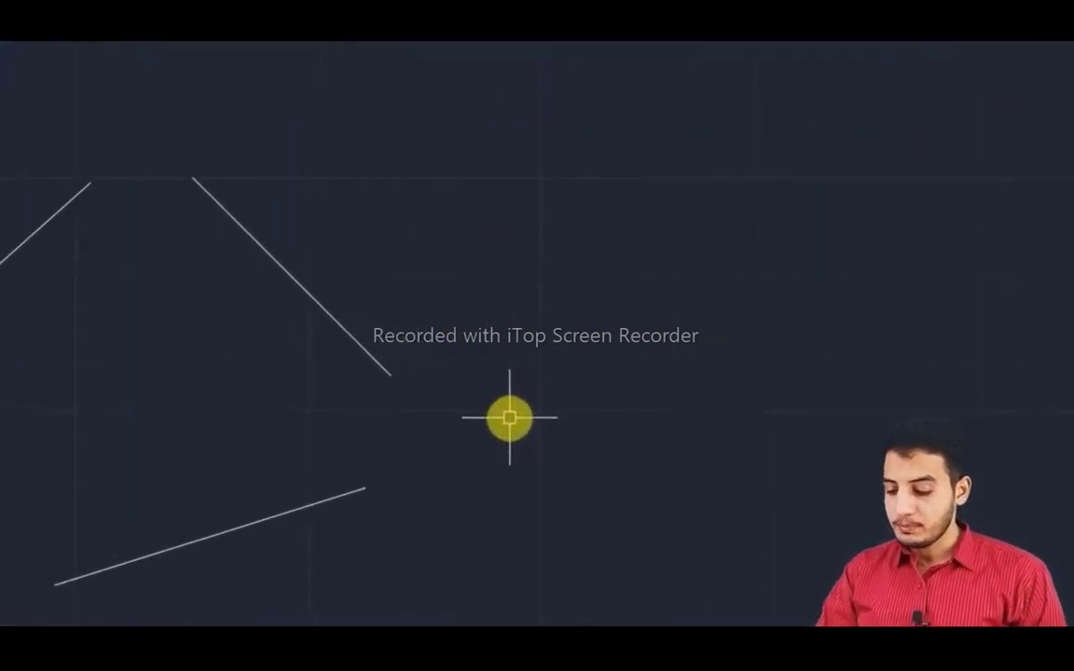
{"action": "type", "text": "PL"}
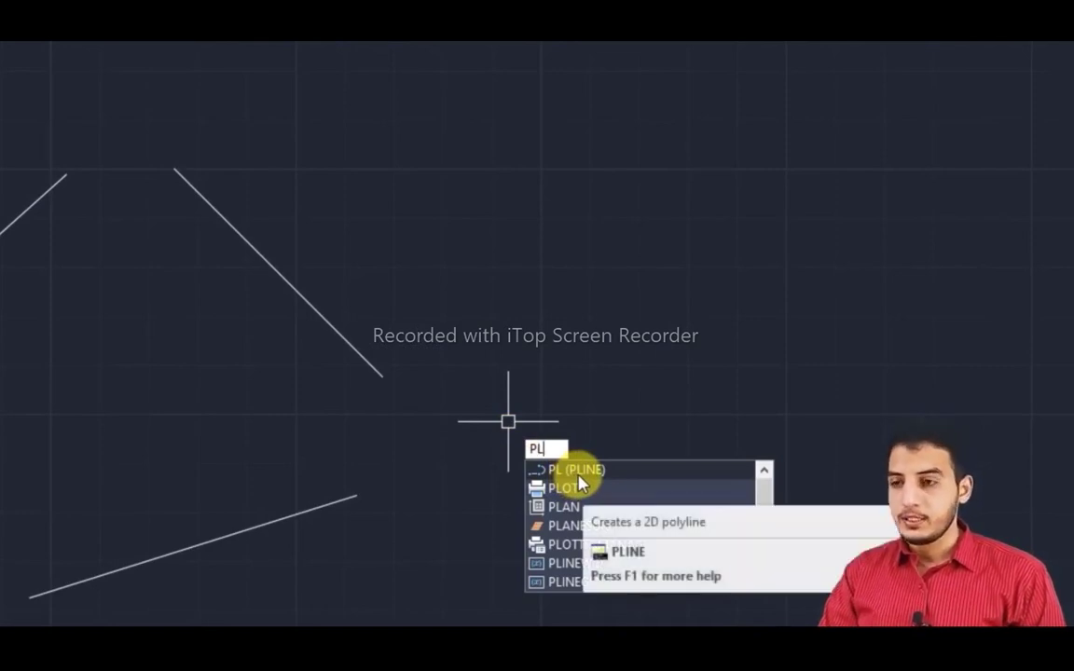
{"action": "mouse_move", "coordinate": [575, 470]}
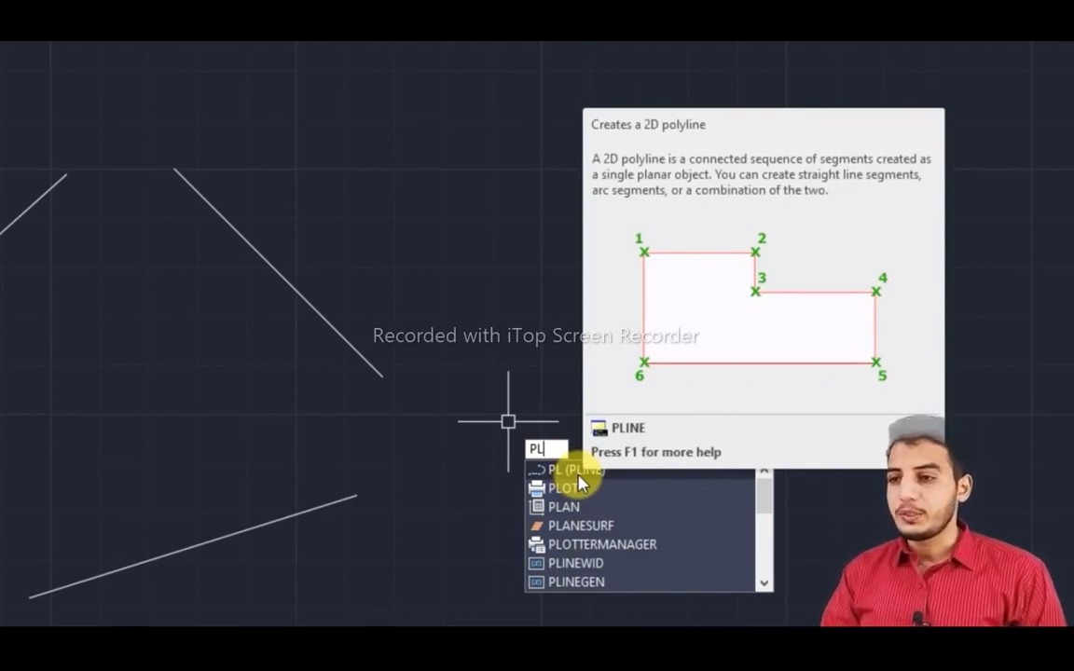
Start a polyline above the lines with a 5-unit horizontal first segment
{"action": "key", "text": "Return"}
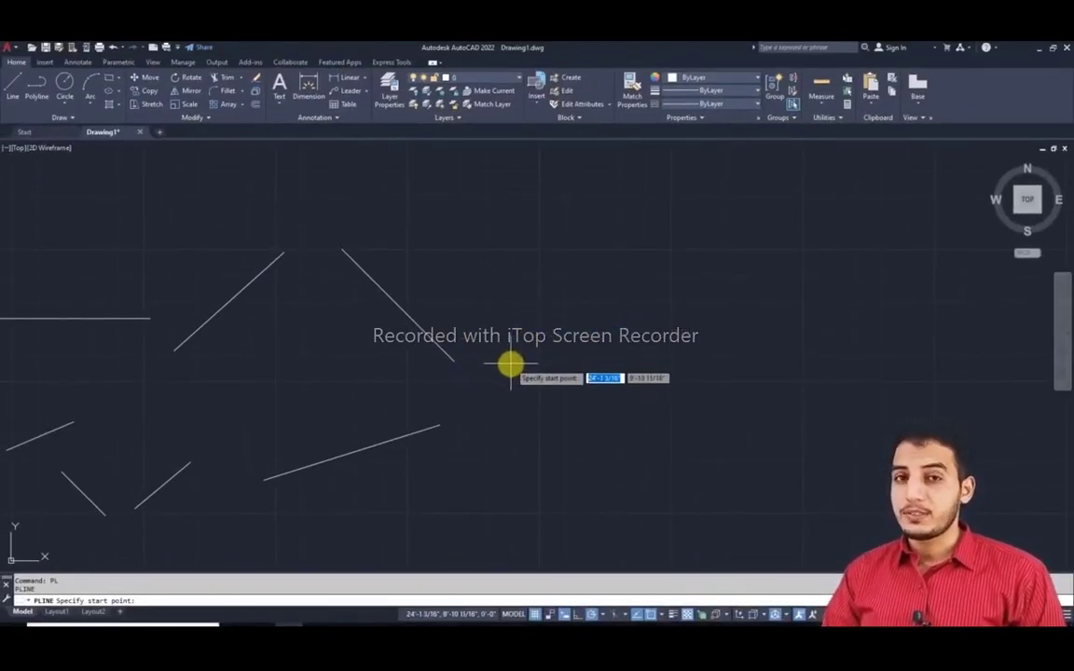
{"action": "scroll", "coordinate": [507, 345], "scroll_direction": "down", "scroll_amount": 5}
{"action": "middle_click_drag", "start_coordinate": [415, 288], "coordinate": [520, 345]}
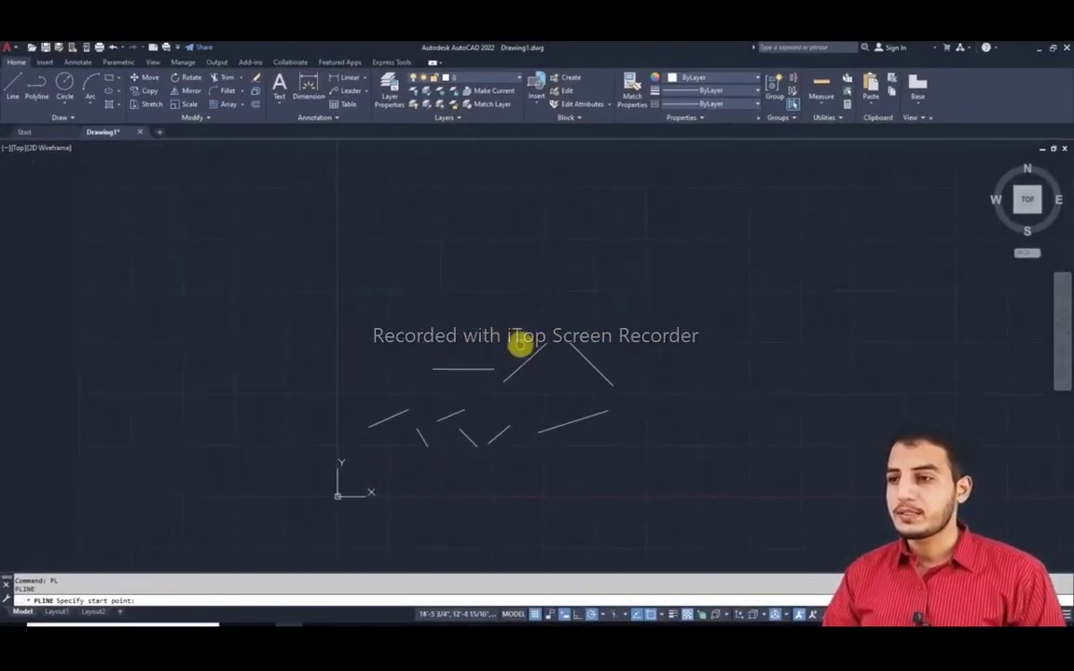
{"action": "scroll", "coordinate": [438, 334], "scroll_direction": "up", "scroll_amount": 2}
{"action": "left_click", "coordinate": [332, 332]}
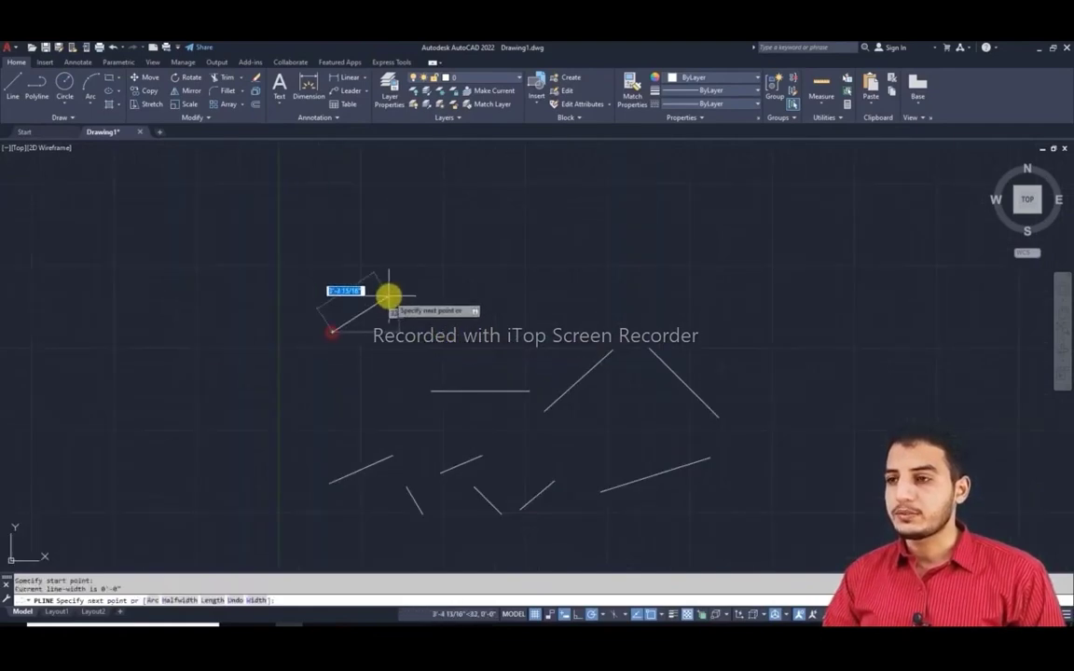
{"action": "scroll", "coordinate": [382, 303], "scroll_direction": "up", "scroll_amount": 2}
{"action": "left_click", "coordinate": [435, 318]}
{"action": "left_click", "coordinate": [414, 245]}
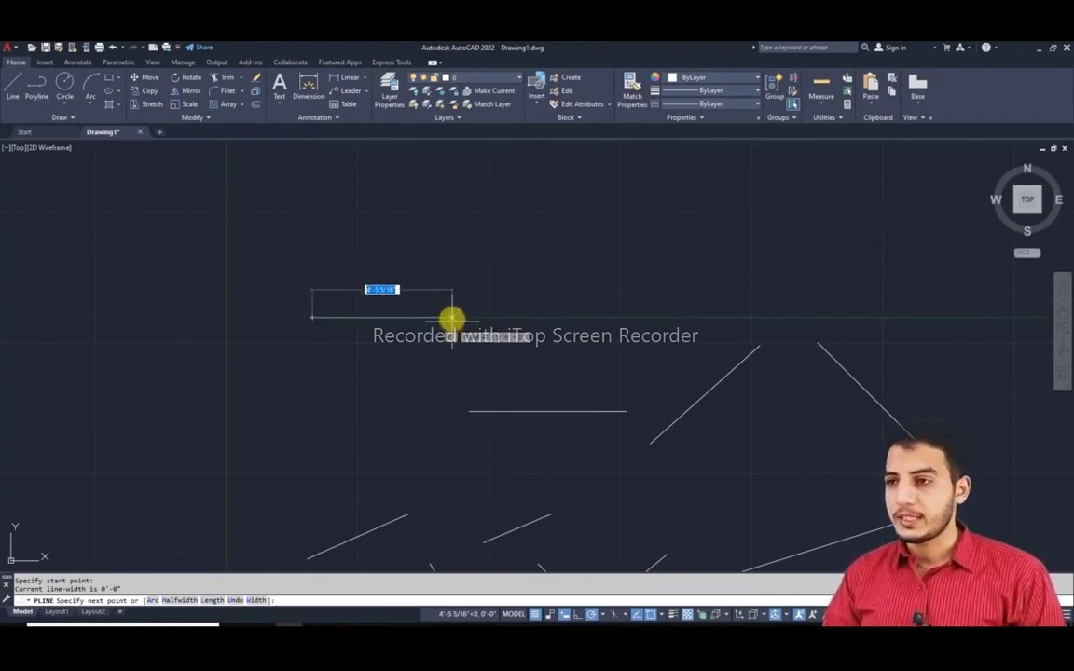
{"action": "type", "text": "5"}
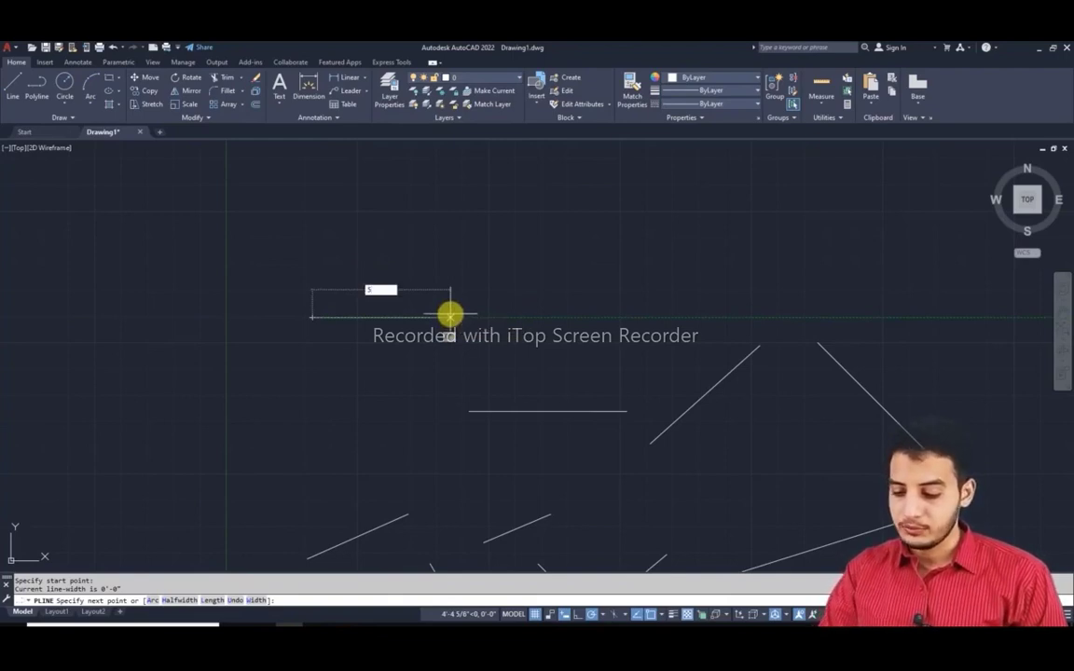
{"action": "key", "text": "Return"}
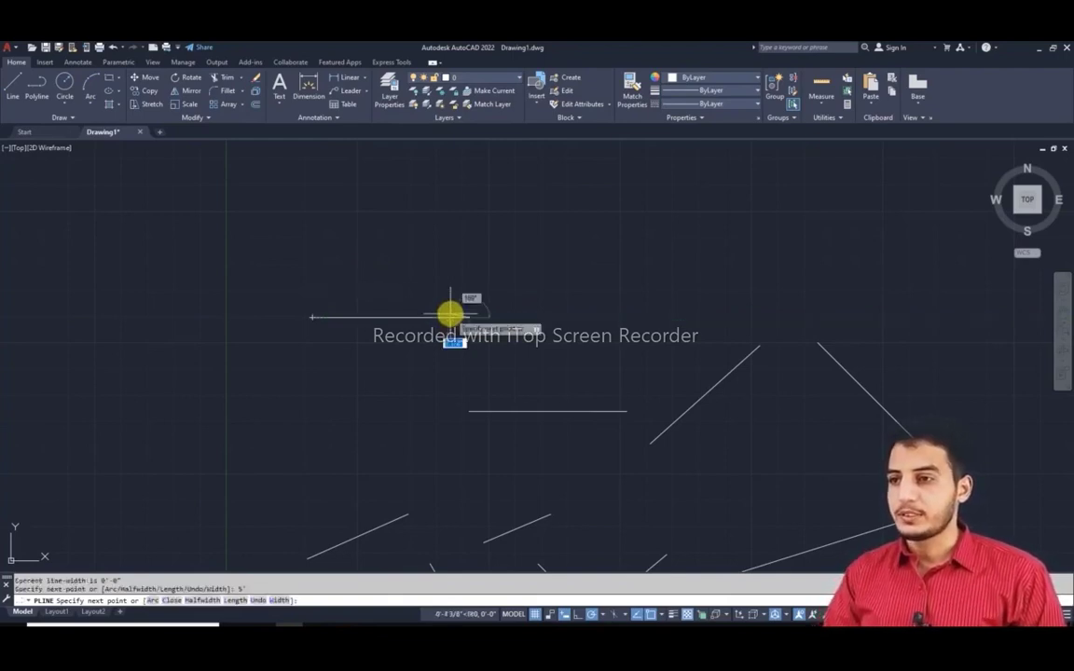
Place the remaining outline vertices back to the start point, closing the eight-sided shape
{"action": "left_click", "coordinate": [509, 222]}
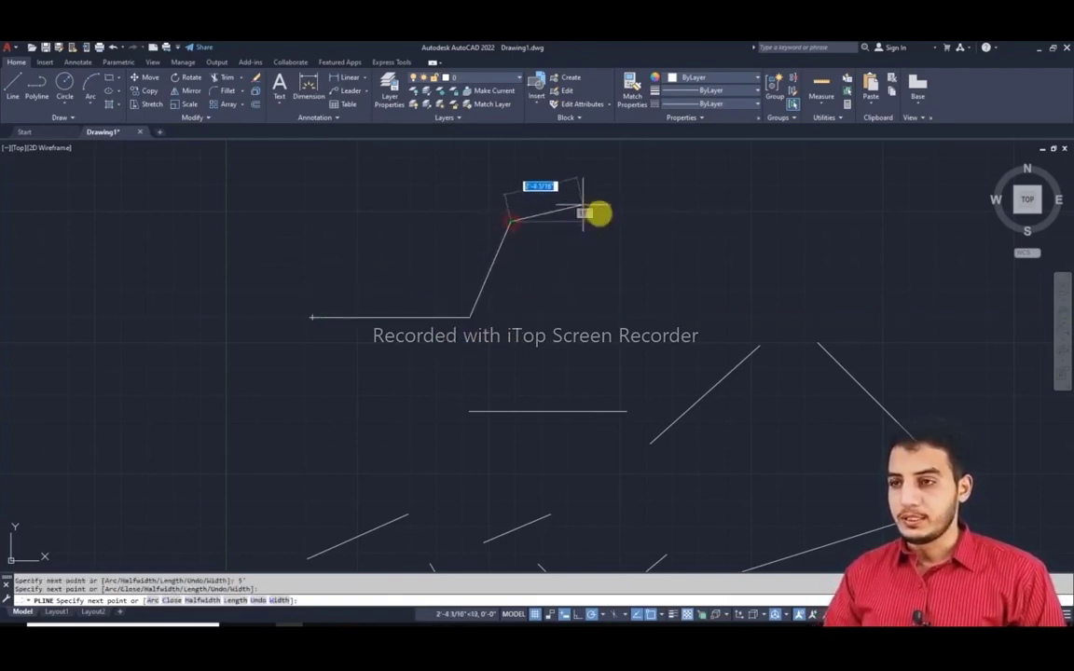
{"action": "left_click", "coordinate": [623, 215]}
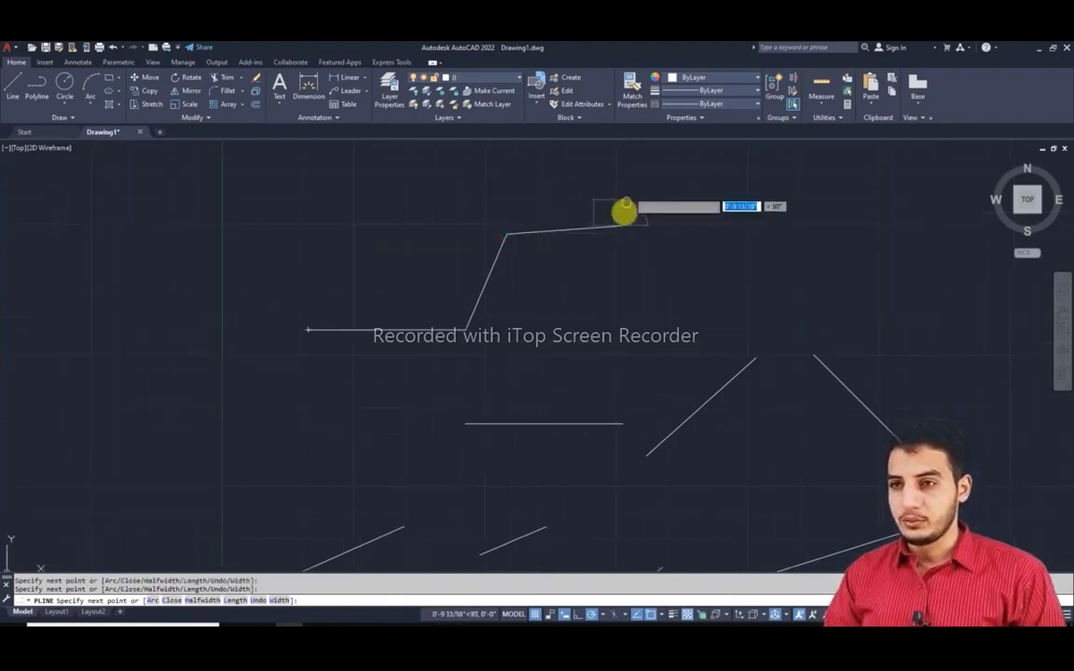
{"action": "left_click", "coordinate": [627, 200]}
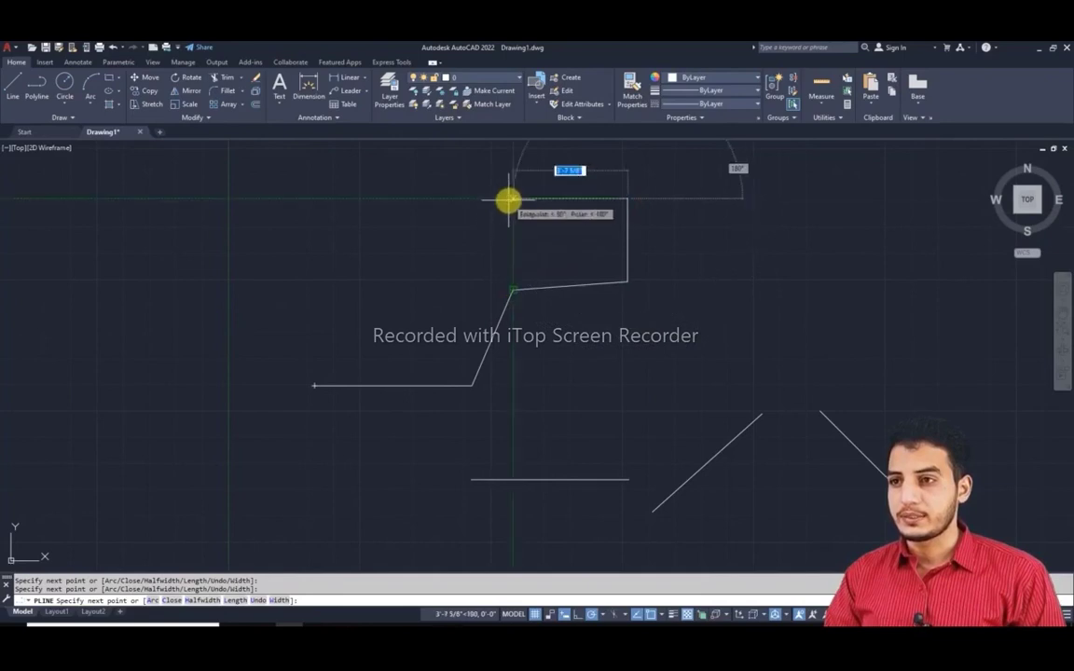
{"action": "left_click", "coordinate": [510, 199]}
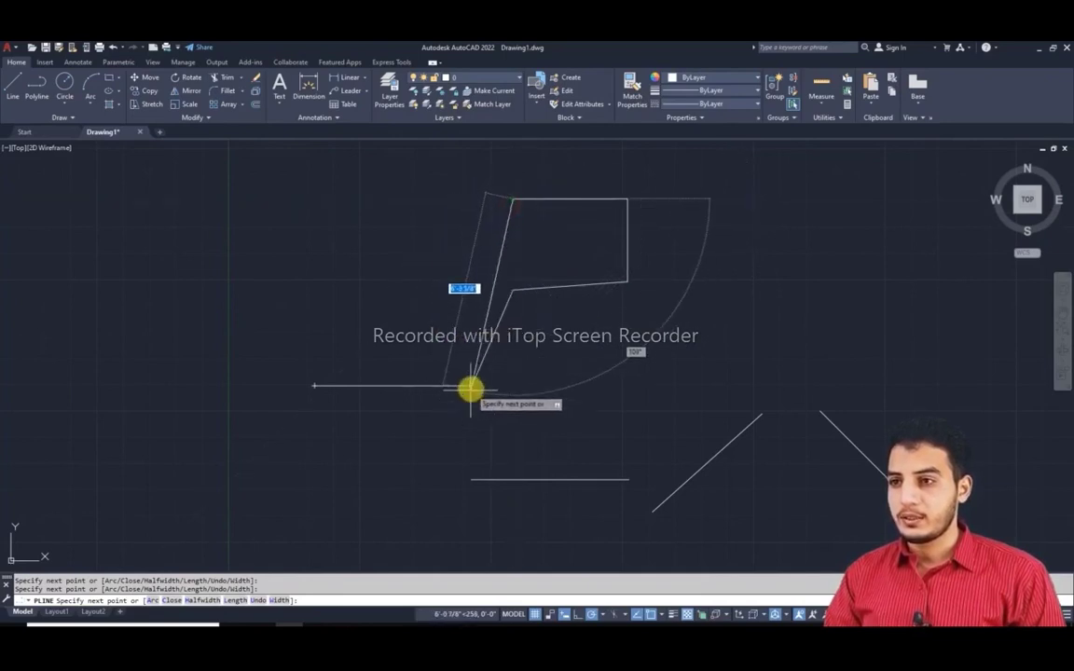
{"action": "left_click", "coordinate": [442, 266]}
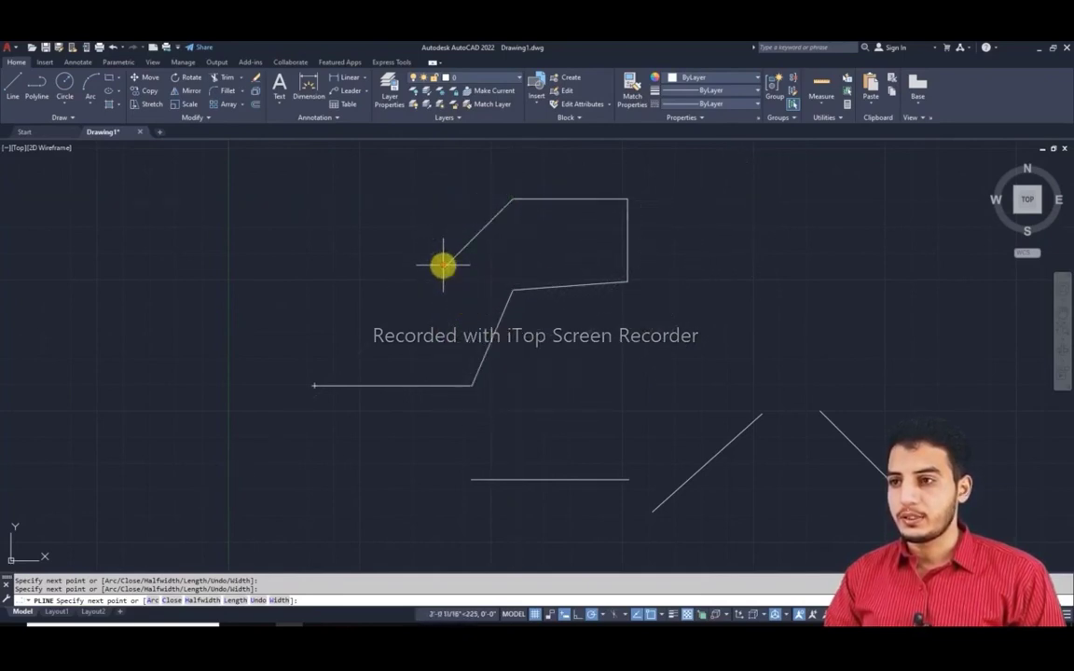
{"action": "left_click", "coordinate": [300, 280]}
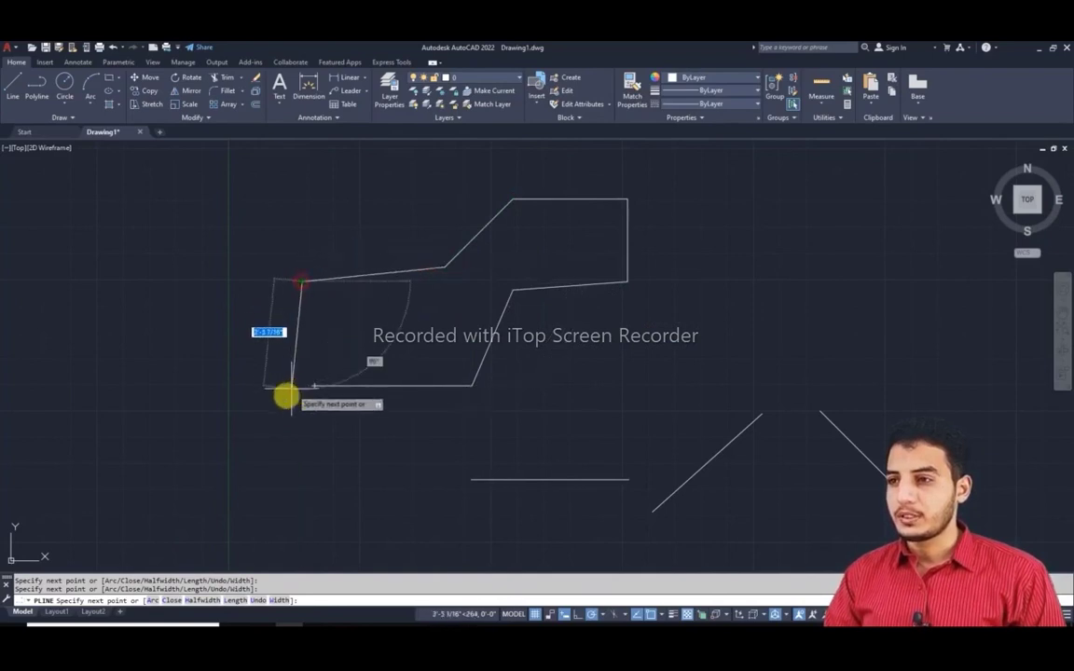
{"action": "left_click", "coordinate": [207, 377]}
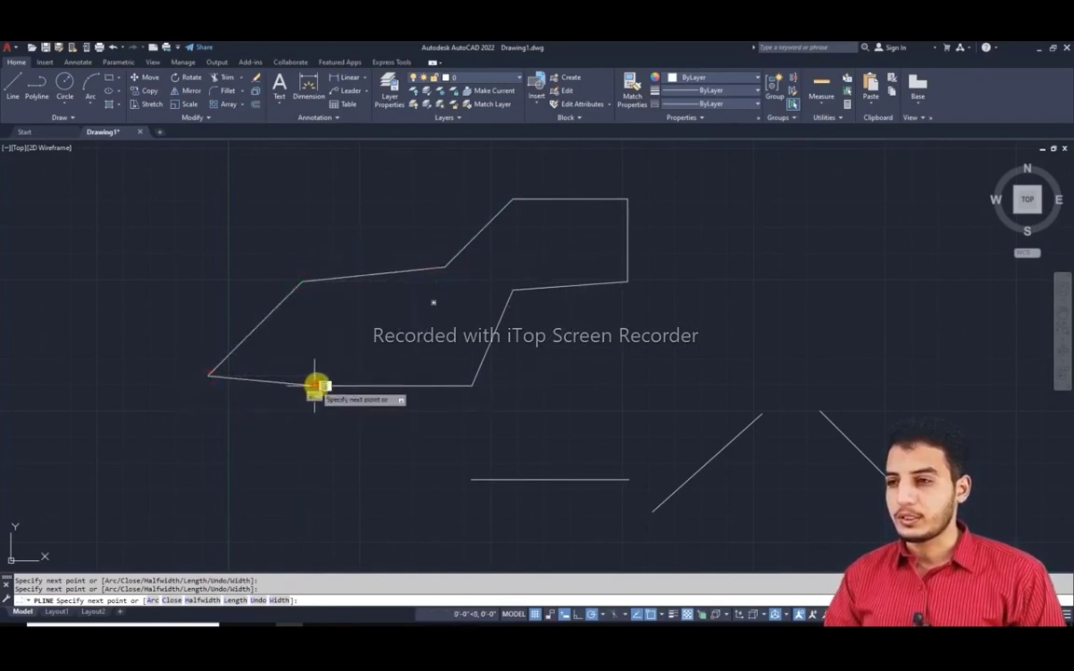
{"action": "left_click", "coordinate": [315, 384]}
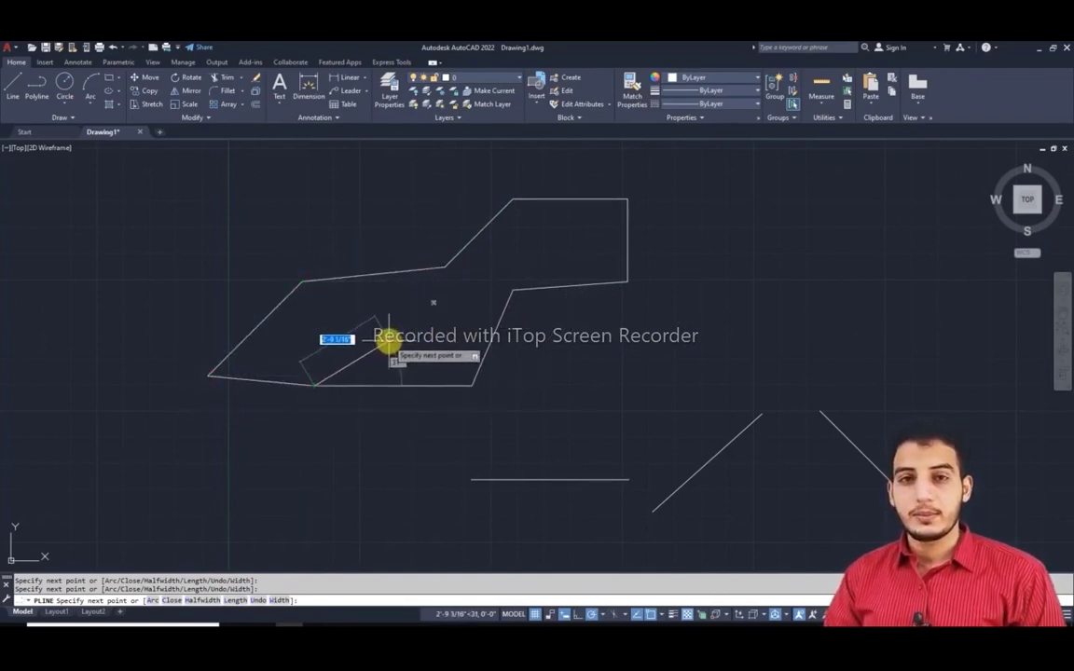
{"action": "key", "text": "Return"}
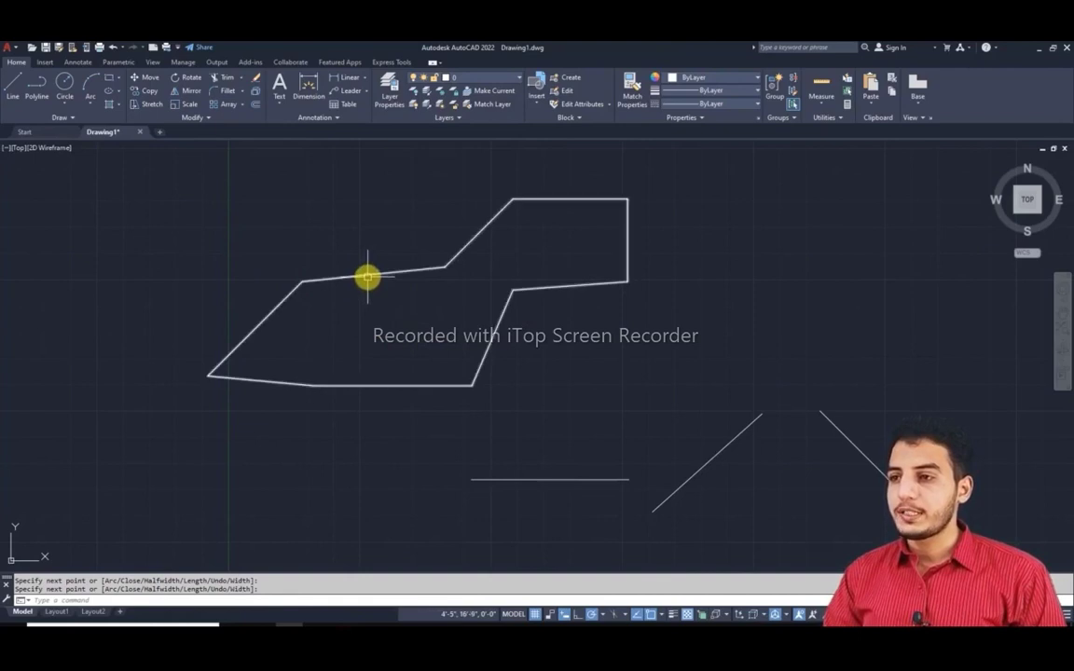
{"action": "mouse_move", "coordinate": [367, 277]}
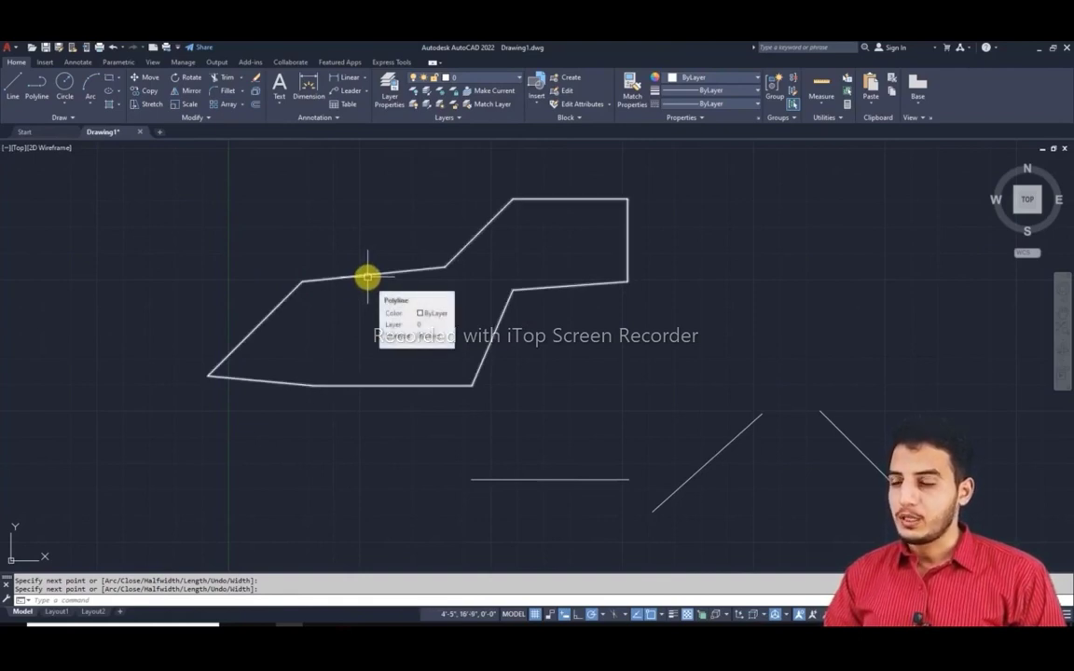
Select the outline to show its vertex grips as one polyline, then pan around it
{"action": "left_click", "coordinate": [367, 277]}
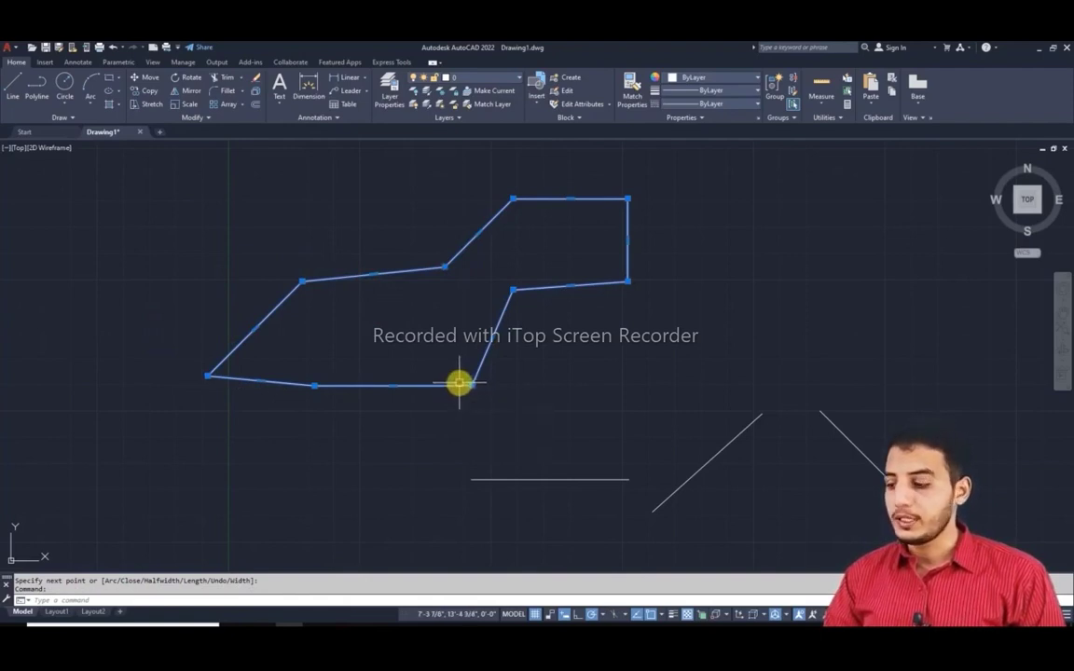
{"action": "key", "text": "Escape"}
{"action": "left_click", "coordinate": [391, 272]}
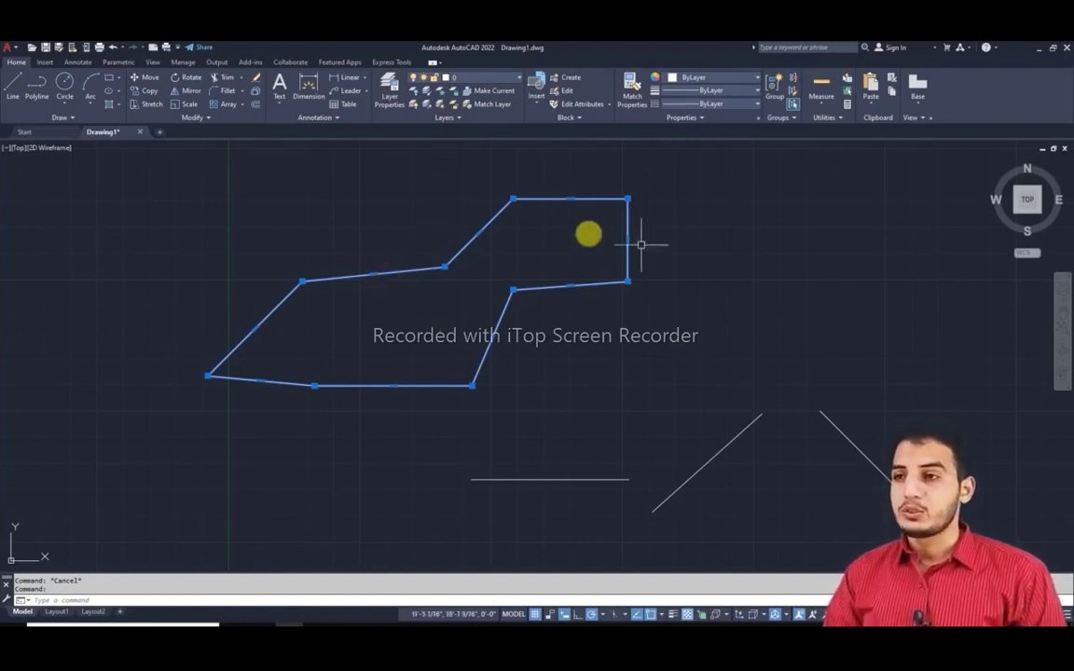
{"action": "mouse_move", "coordinate": [553, 403]}
{"action": "middle_mouse_down"}
{"action": "mouse_move", "coordinate": [480, 337]}
{"action": "mouse_move", "coordinate": [425, 194]}
{"action": "middle_mouse_up"}
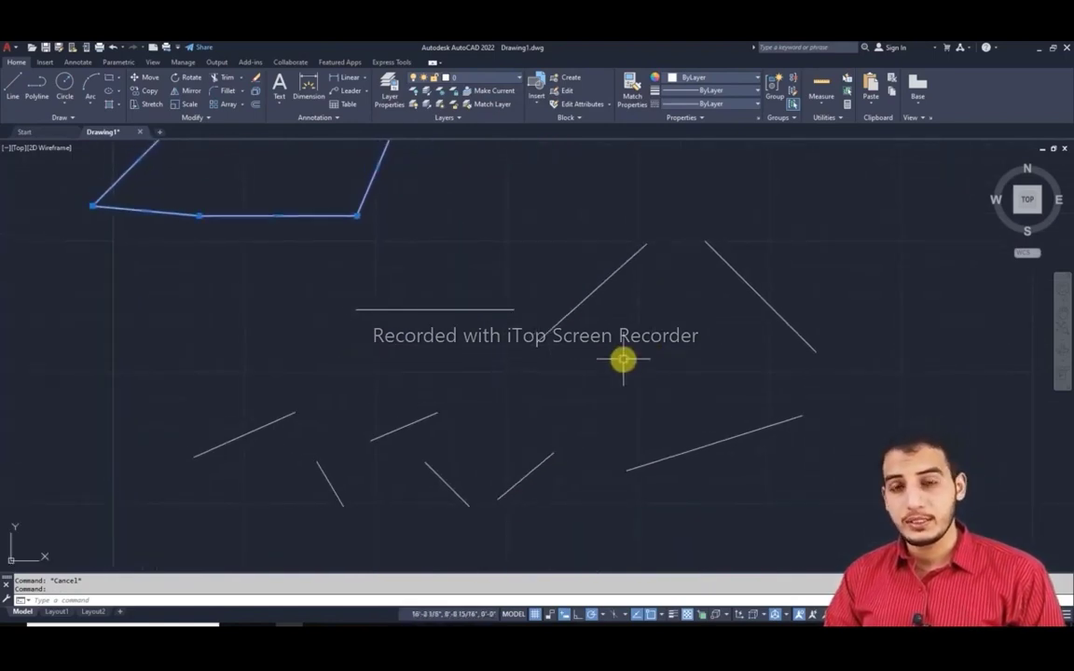
{"action": "middle_click_drag", "start_coordinate": [450, 211], "coordinate": [565, 445]}
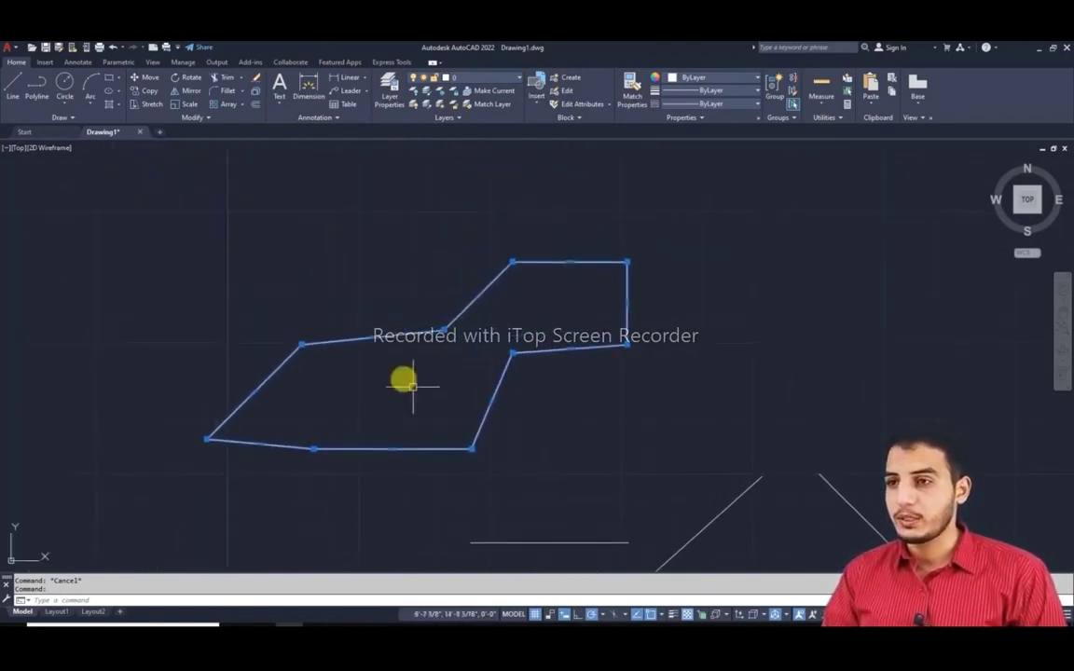
Stretch the outline's upper diagonal, right vertical and lower-right edges using their grips
{"action": "scroll", "coordinate": [389, 377], "scroll_direction": "up", "scroll_amount": 2}
{"action": "middle_click_drag", "start_coordinate": [389, 377], "coordinate": [417, 357]}
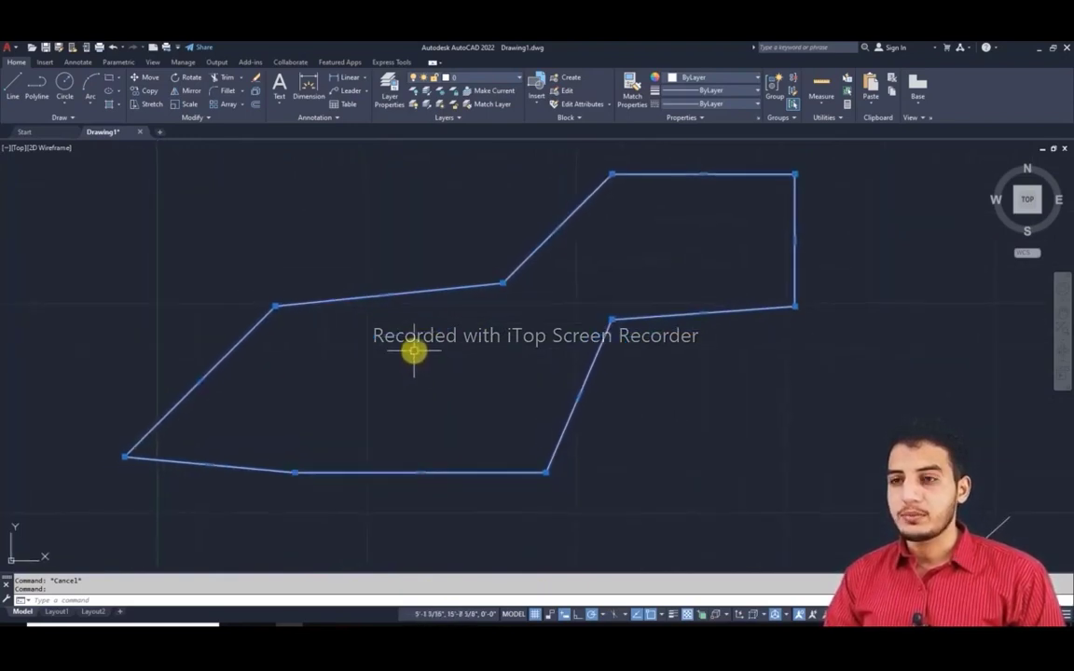
{"action": "middle_click_drag", "start_coordinate": [497, 324], "coordinate": [431, 354]}
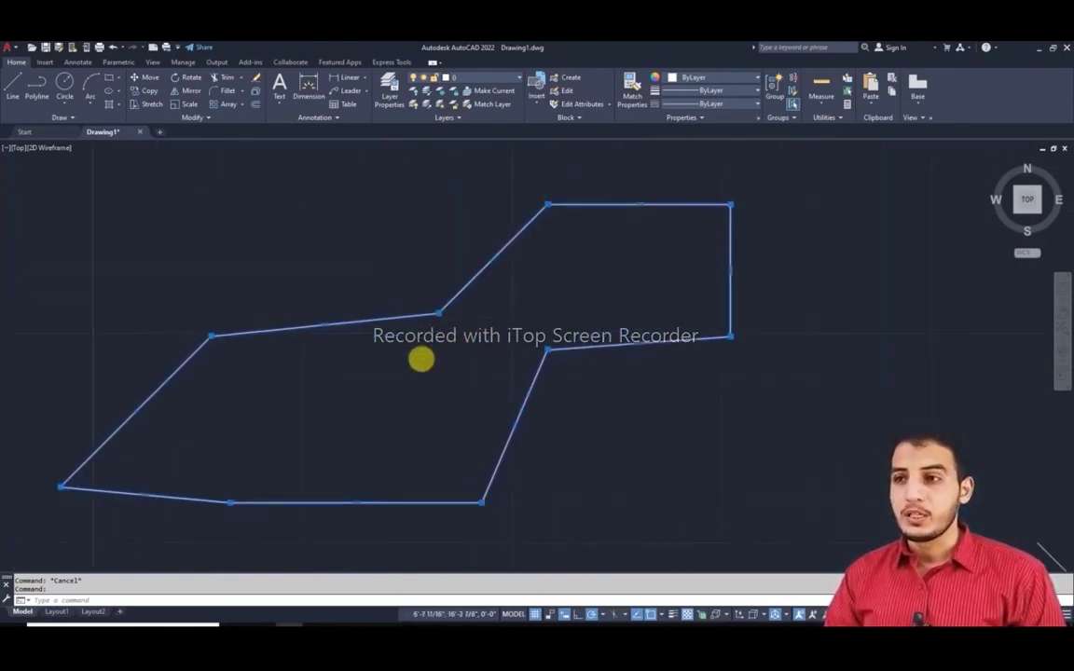
{"action": "left_click", "coordinate": [492, 257]}
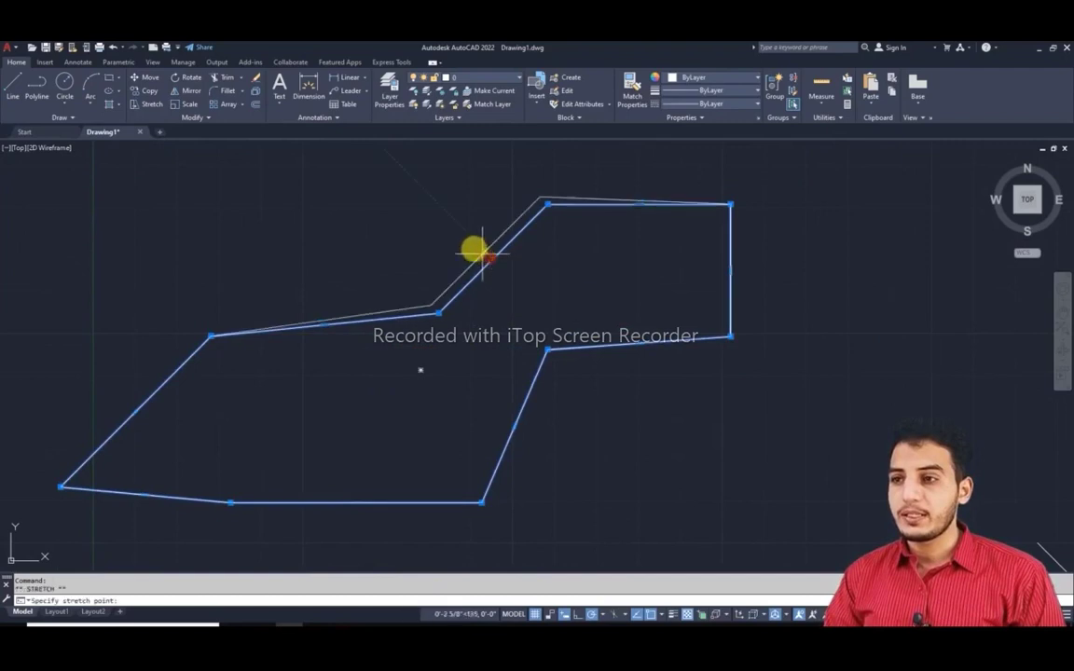
{"action": "left_click", "coordinate": [434, 213]}
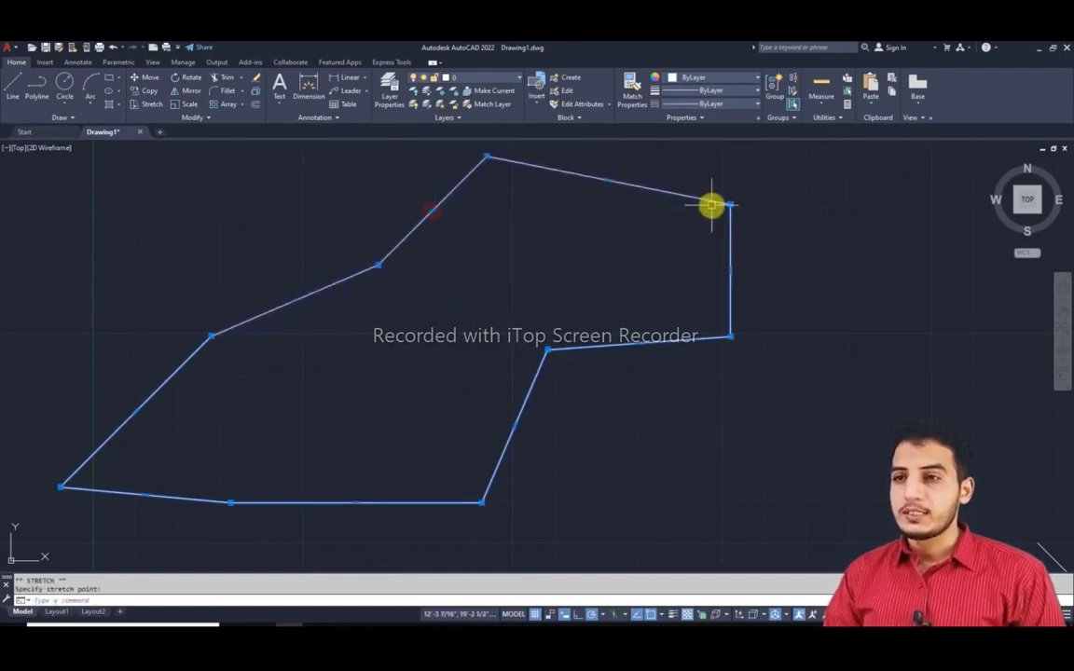
{"action": "left_click", "coordinate": [730, 270]}
{"action": "left_click", "coordinate": [655, 224]}
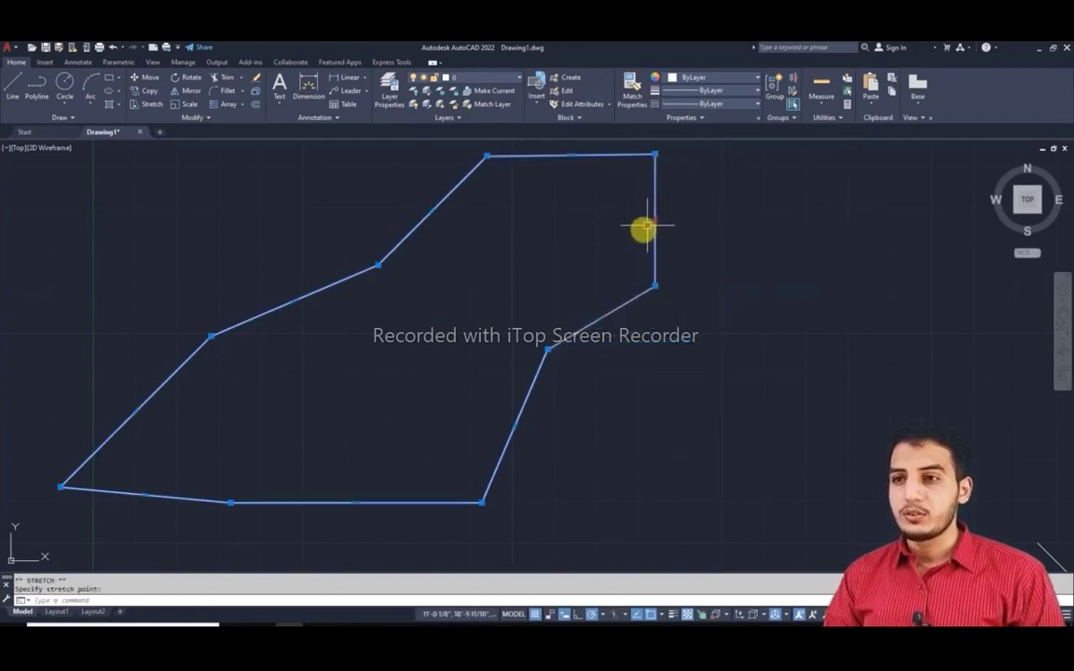
{"action": "left_click", "coordinate": [655, 221]}
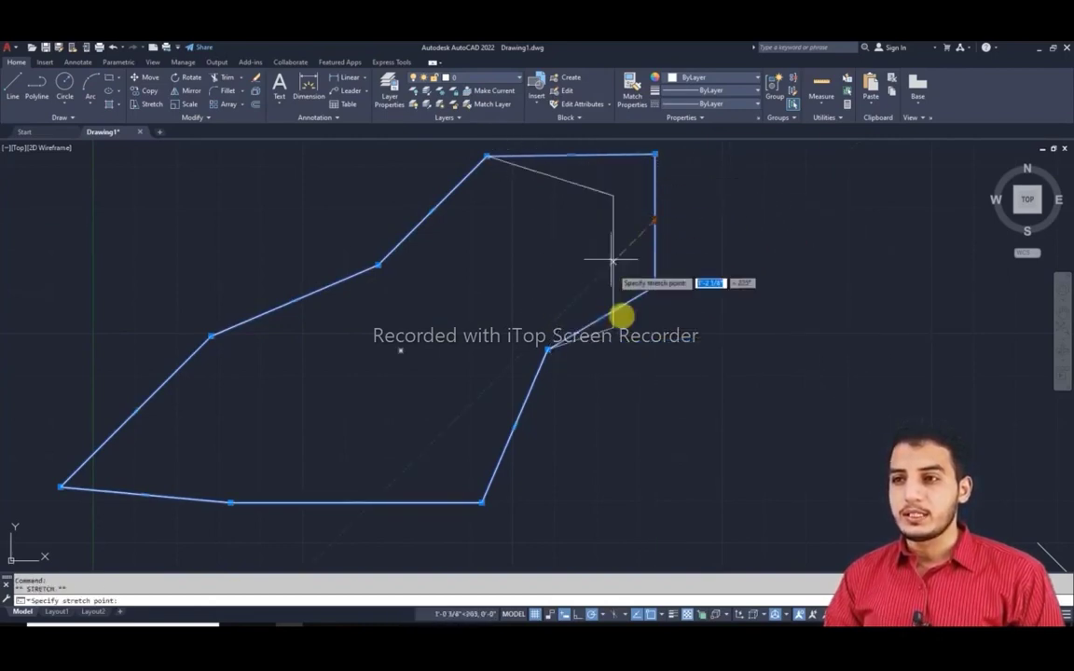
{"action": "left_click", "coordinate": [683, 229]}
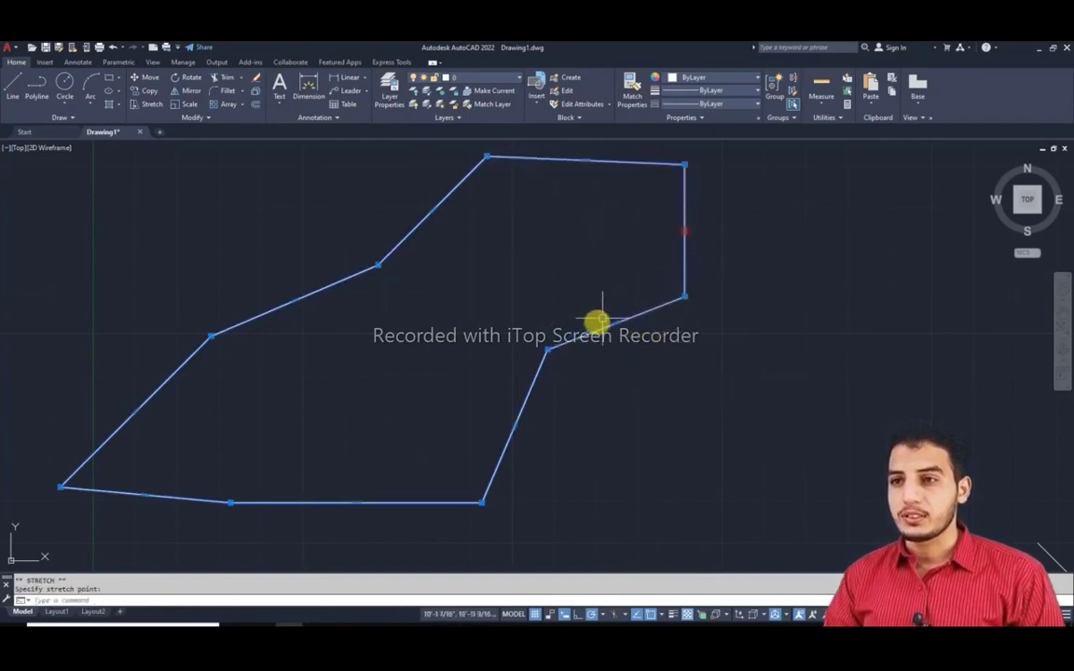
{"action": "left_click", "coordinate": [515, 425]}
{"action": "left_click", "coordinate": [579, 426]}
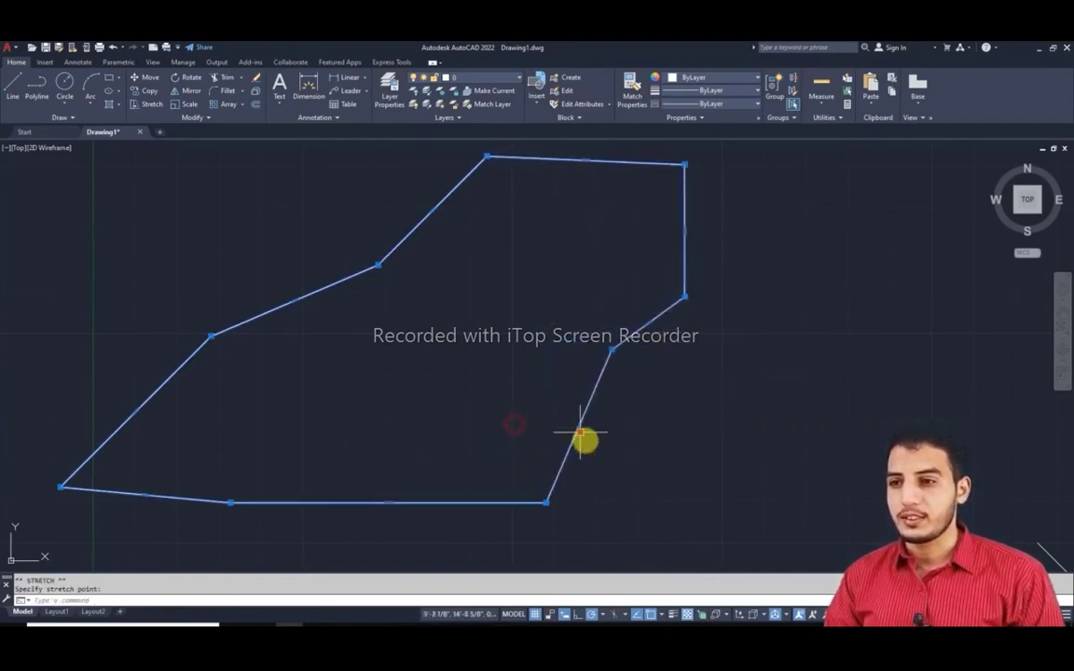
Draw a seven-point open polyline running above the reshaped outline
{"action": "scroll", "coordinate": [492, 342], "scroll_direction": "down", "scroll_amount": 5}
{"action": "middle_click_drag", "start_coordinate": [506, 343], "coordinate": [453, 352]}
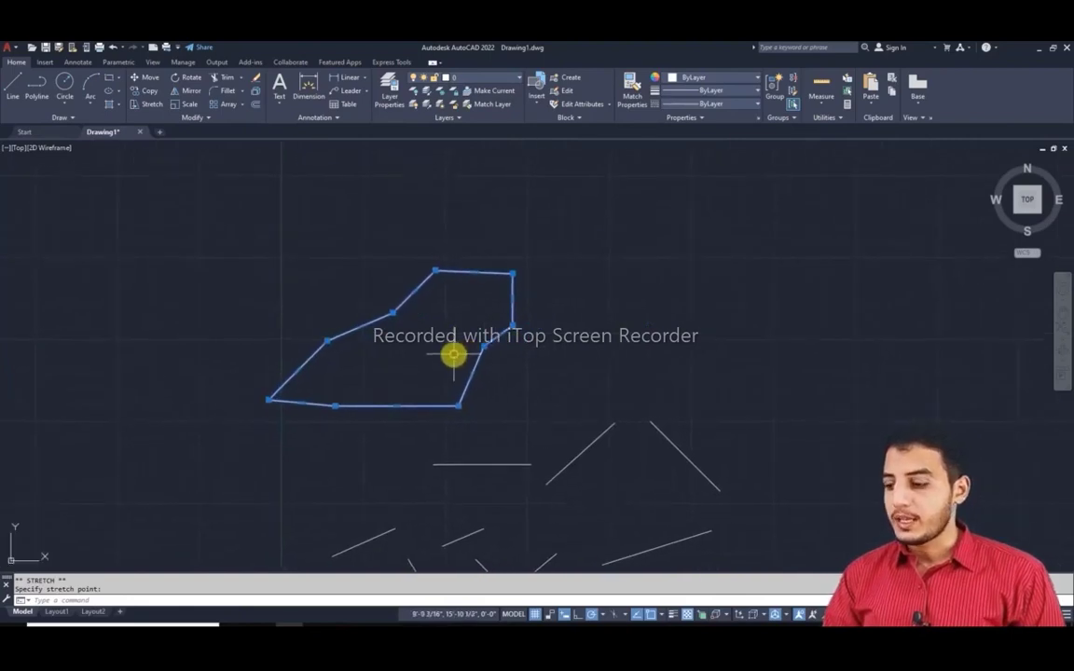
{"action": "key", "text": "Escape"}
{"action": "key", "text": "Return"}
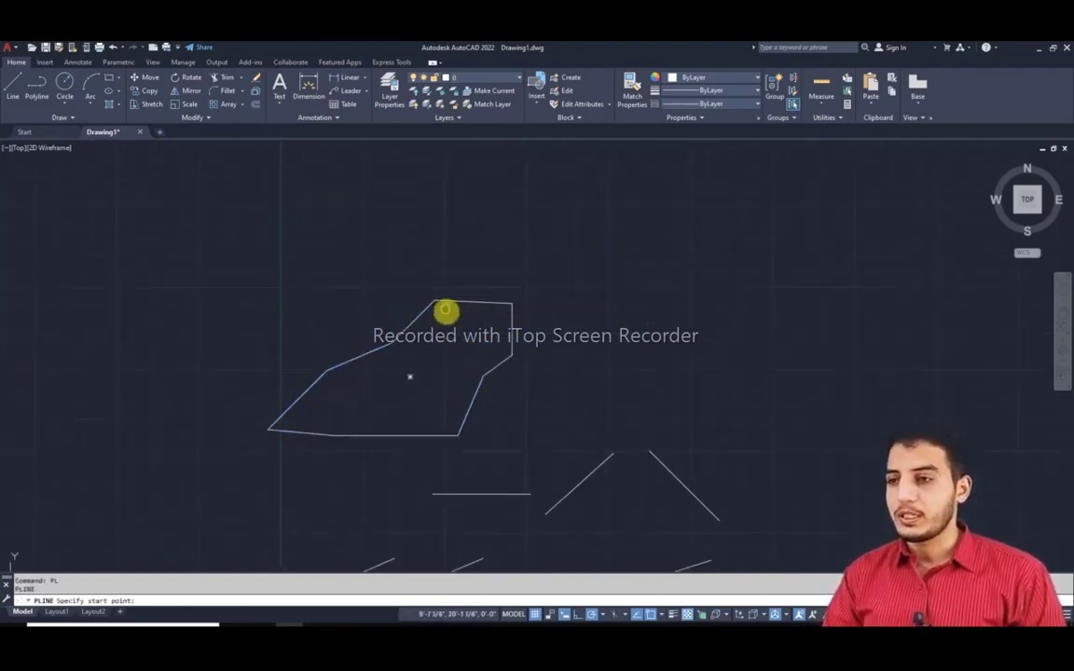
{"action": "middle_click_drag", "start_coordinate": [444, 311], "coordinate": [460, 356]}
{"action": "left_click", "coordinate": [332, 275]}
{"action": "left_click", "coordinate": [422, 255]}
{"action": "left_click", "coordinate": [512, 258]}
{"action": "left_click", "coordinate": [630, 271]}
{"action": "left_click", "coordinate": [746, 272]}
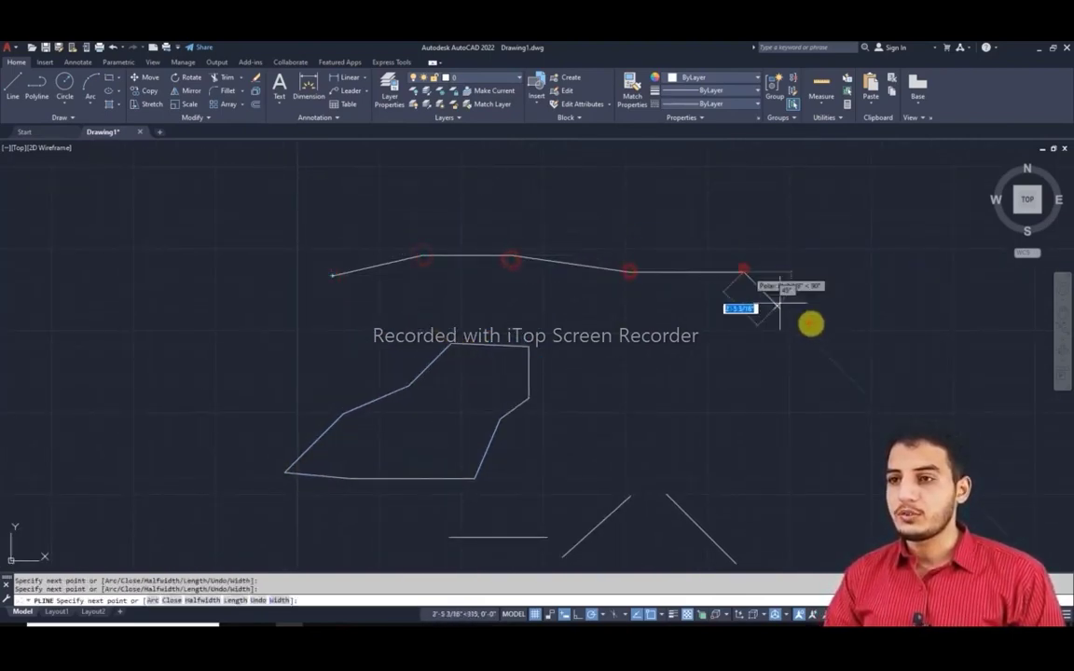
{"action": "left_click", "coordinate": [809, 321]}
{"action": "left_click", "coordinate": [874, 359]}
{"action": "key", "text": "Return"}
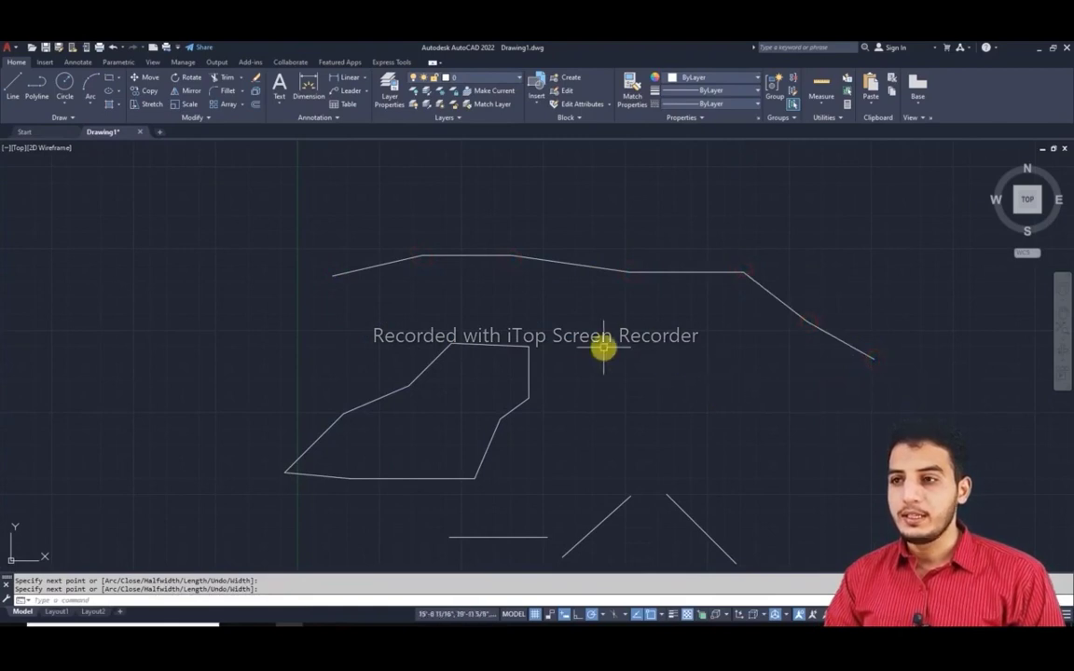
{"action": "scroll", "coordinate": [399, 293], "scroll_direction": "up", "scroll_amount": 2}
{"action": "left_click", "coordinate": [364, 248]}
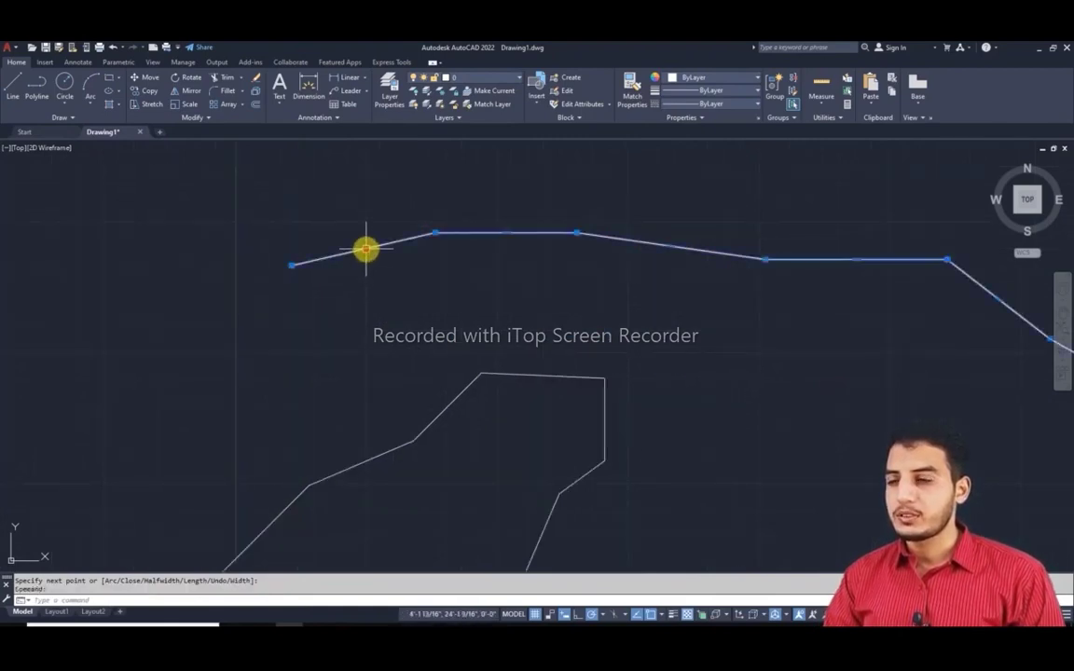
{"action": "scroll", "coordinate": [593, 316], "scroll_direction": "down", "scroll_amount": 2}
{"action": "middle_click_drag", "start_coordinate": [592, 316], "coordinate": [566, 328]}
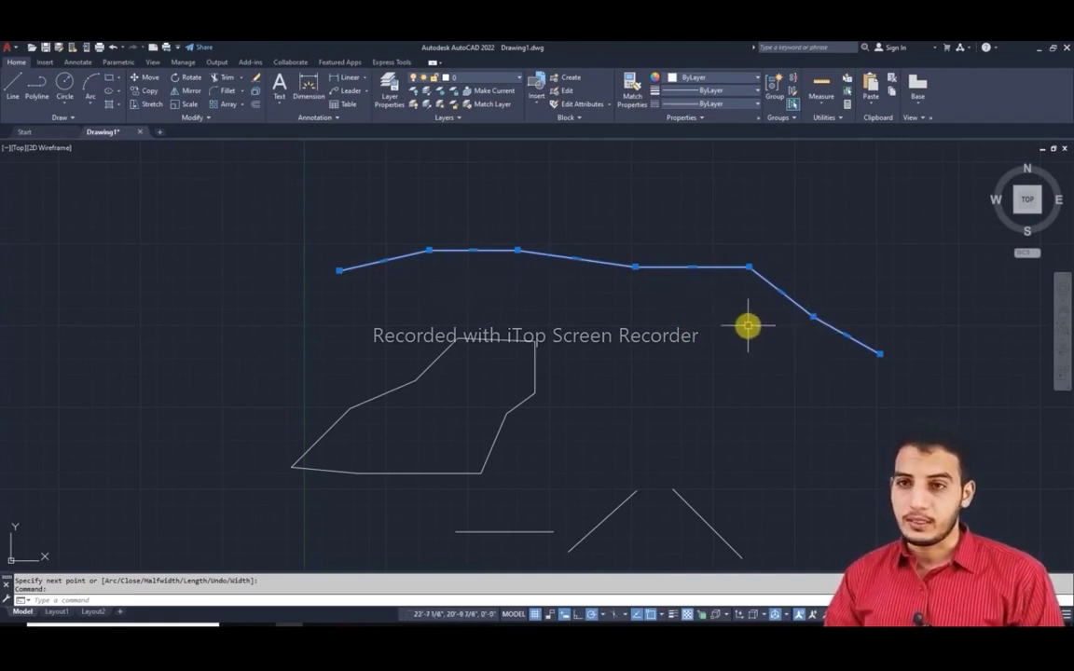
{"action": "middle_click_drag", "start_coordinate": [655, 328], "coordinate": [557, 347]}
{"action": "scroll", "coordinate": [565, 331], "scroll_direction": "up", "scroll_amount": 2}
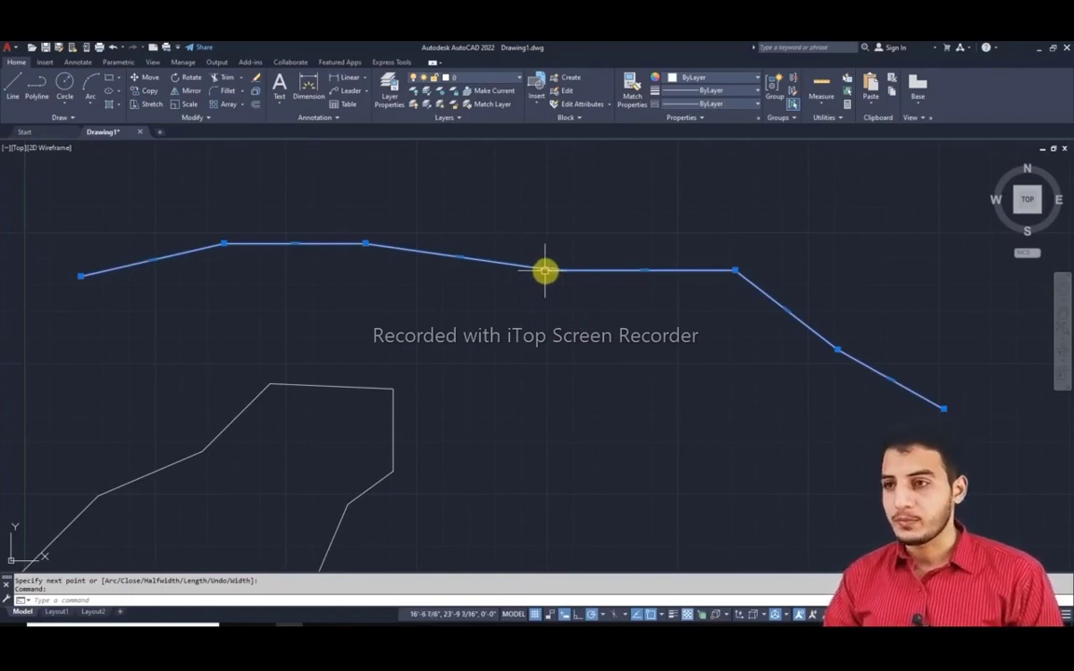
{"action": "scroll", "coordinate": [545, 271], "scroll_direction": "down", "scroll_amount": 2}
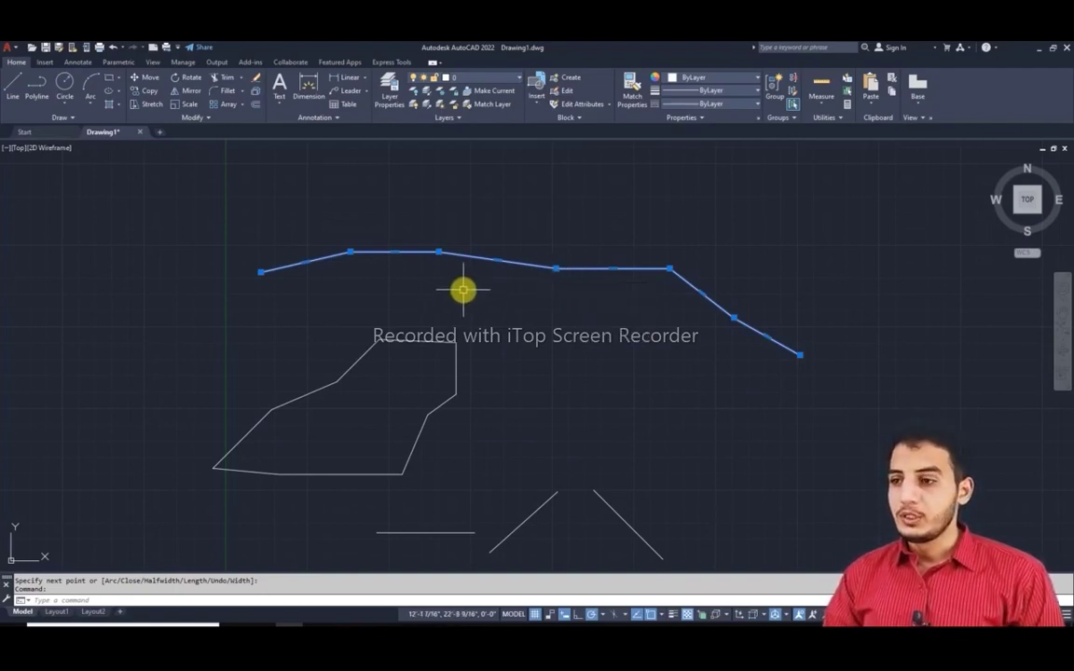
{"action": "key", "text": "Escape"}
{"action": "middle_click_drag", "start_coordinate": [467, 289], "coordinate": [487, 292]}
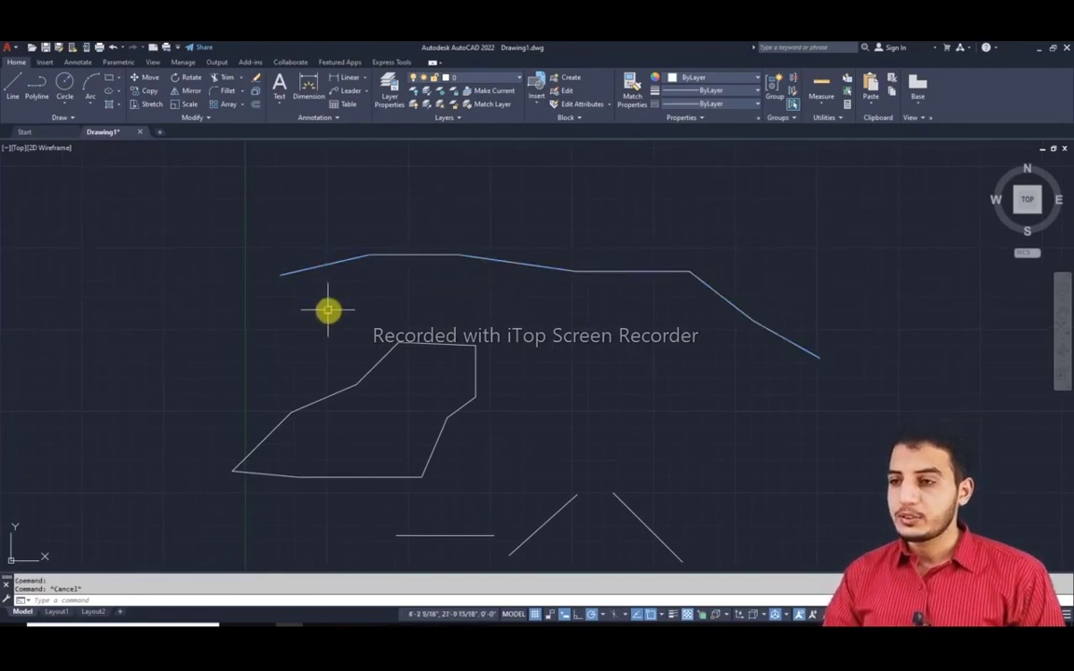
Start a new polyline in empty space left of the shapes and switch it to Arc mode
{"action": "middle_click_drag", "start_coordinate": [327, 310], "coordinate": [520, 282]}
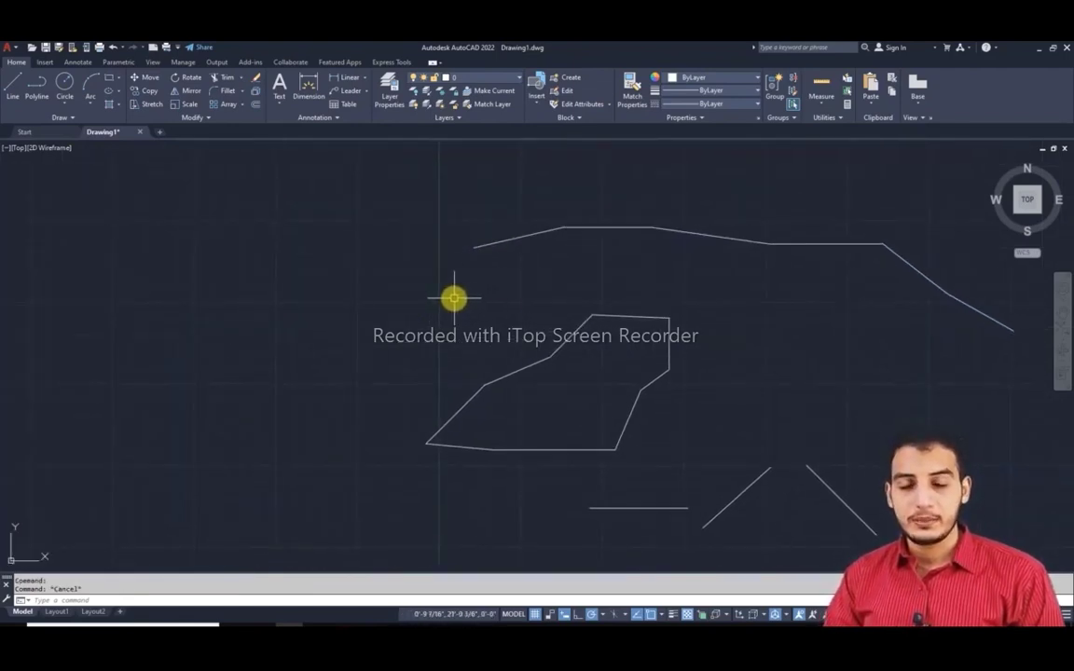
{"action": "mouse_move", "coordinate": [372, 330]}
{"action": "middle_mouse_down"}
{"action": "mouse_move", "coordinate": [400, 290]}
{"action": "mouse_move", "coordinate": [377, 276]}
{"action": "mouse_move", "coordinate": [470, 340]}
{"action": "mouse_move", "coordinate": [457, 339]}
{"action": "middle_mouse_up"}
{"action": "type", "text": "p"}
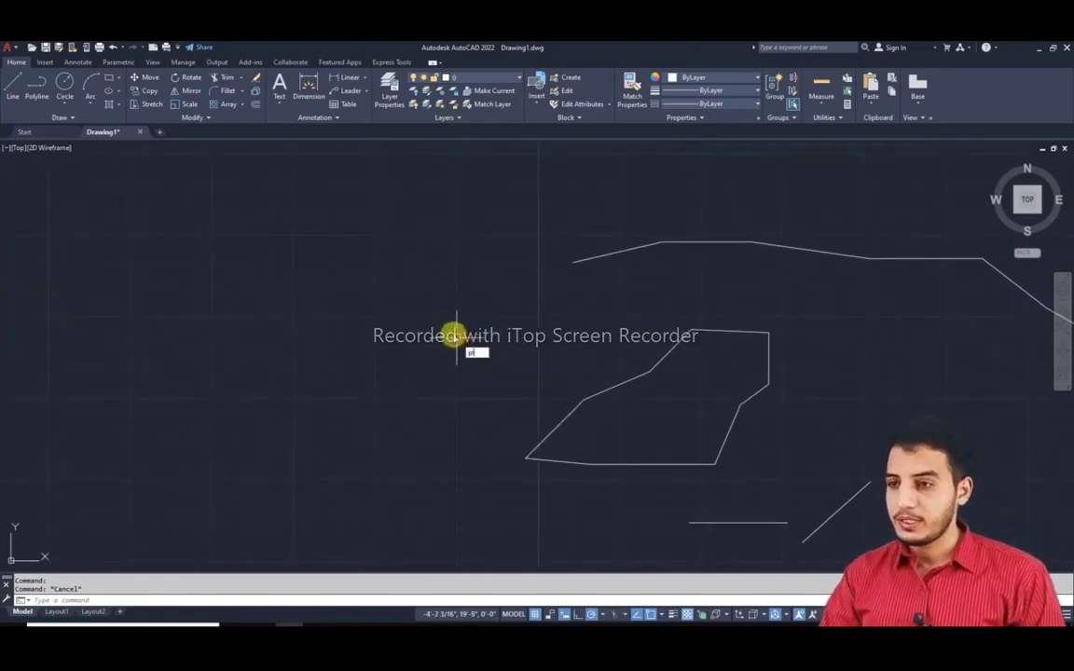
{"action": "type", "text": "l"}
{"action": "key", "text": "Return"}
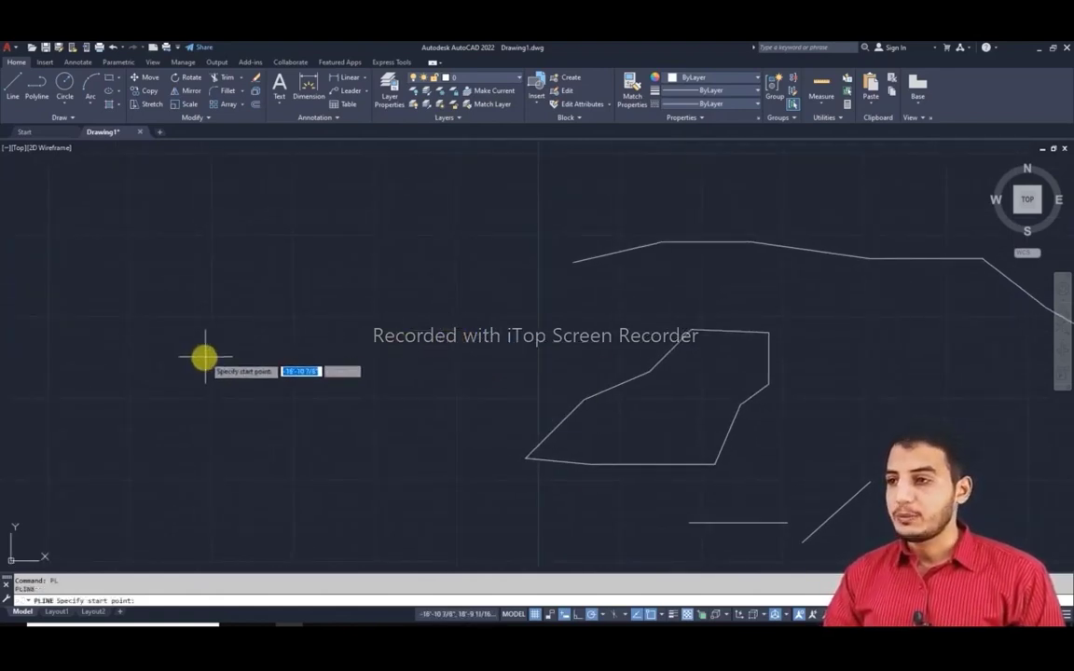
{"action": "left_click", "coordinate": [196, 357]}
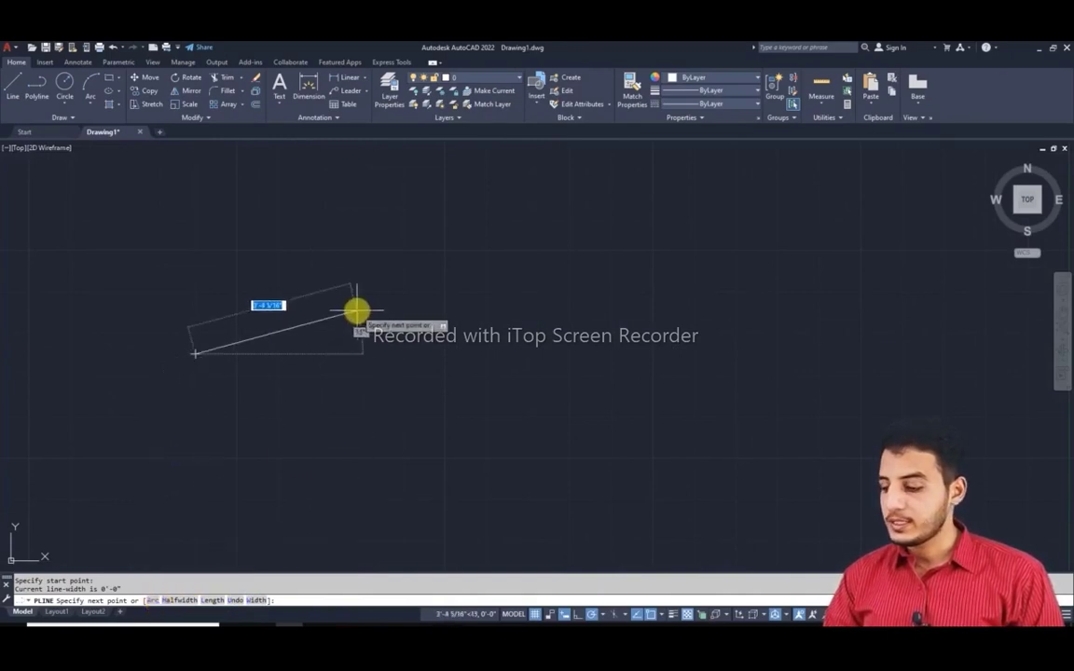
{"action": "key", "text": "Return"}
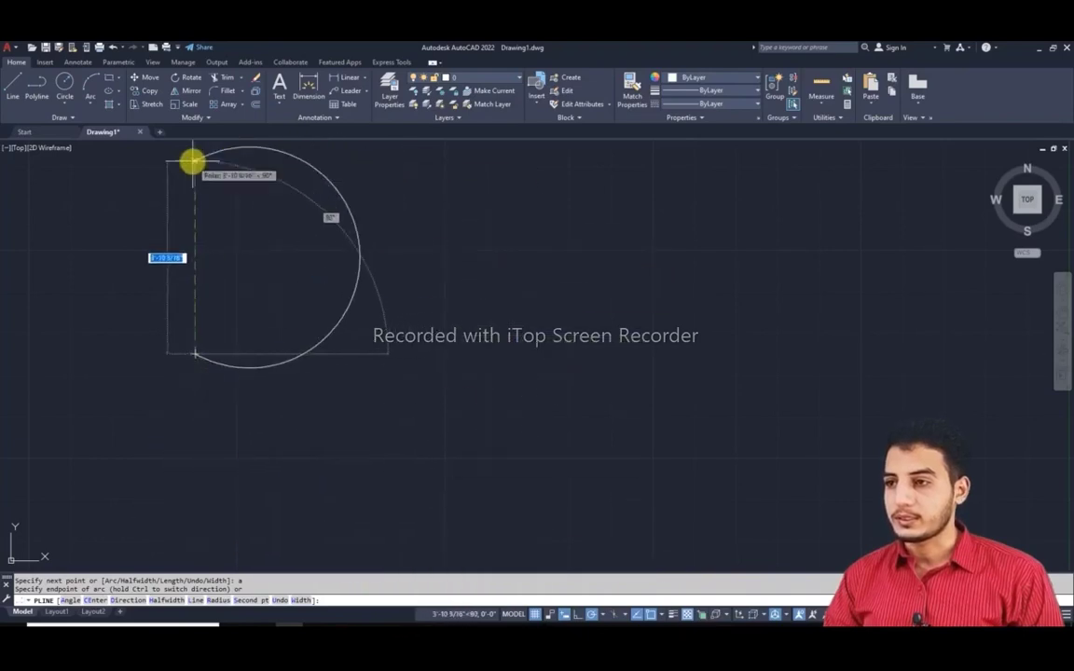
Add eight connected arcs sweeping right across the drawing and back to the lower left
{"action": "left_click", "coordinate": [306, 231]}
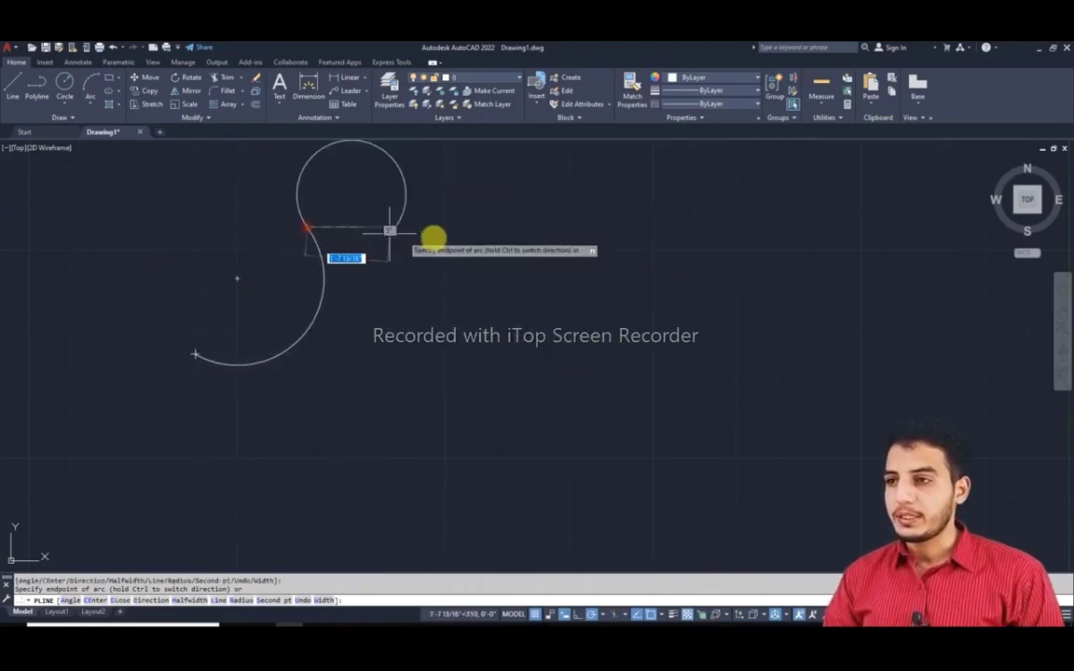
{"action": "scroll", "coordinate": [444, 223], "scroll_direction": "down", "scroll_amount": 2}
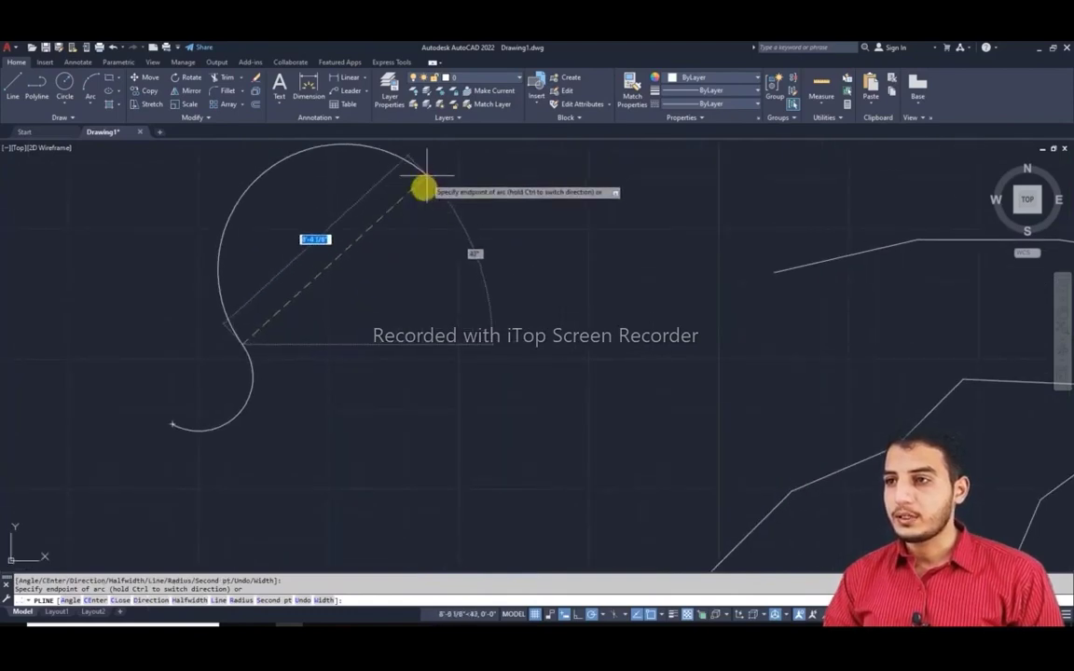
{"action": "scroll", "coordinate": [390, 299], "scroll_direction": "down", "scroll_amount": 3}
{"action": "scroll", "coordinate": [377, 319], "scroll_direction": "up", "scroll_amount": 3}
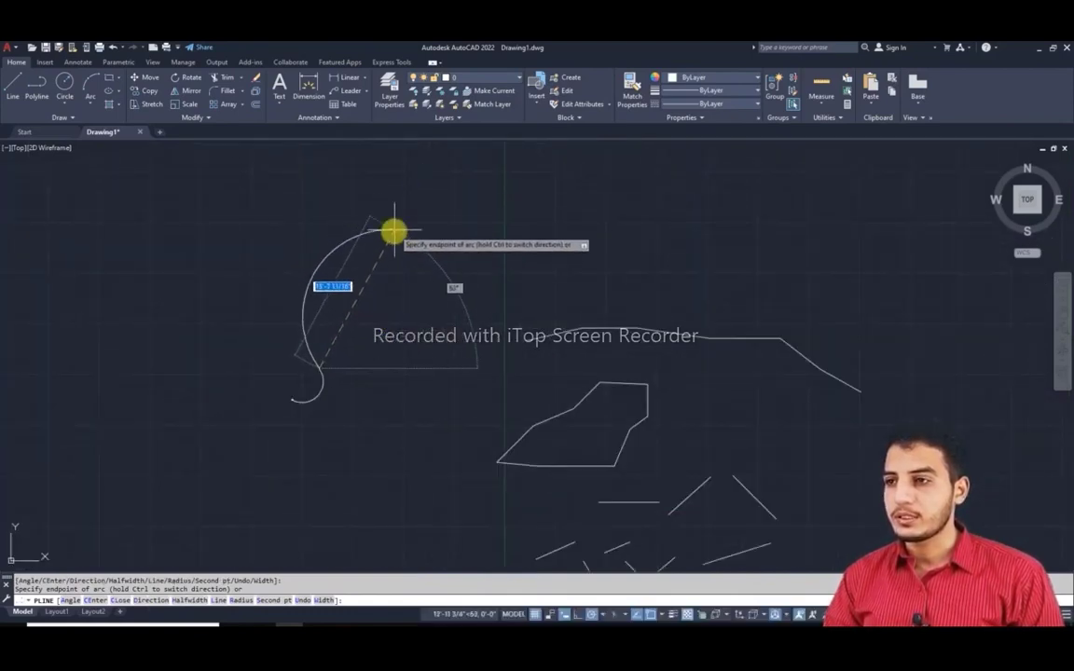
{"action": "left_click", "coordinate": [387, 241]}
{"action": "left_click", "coordinate": [503, 196]}
{"action": "left_click", "coordinate": [615, 218]}
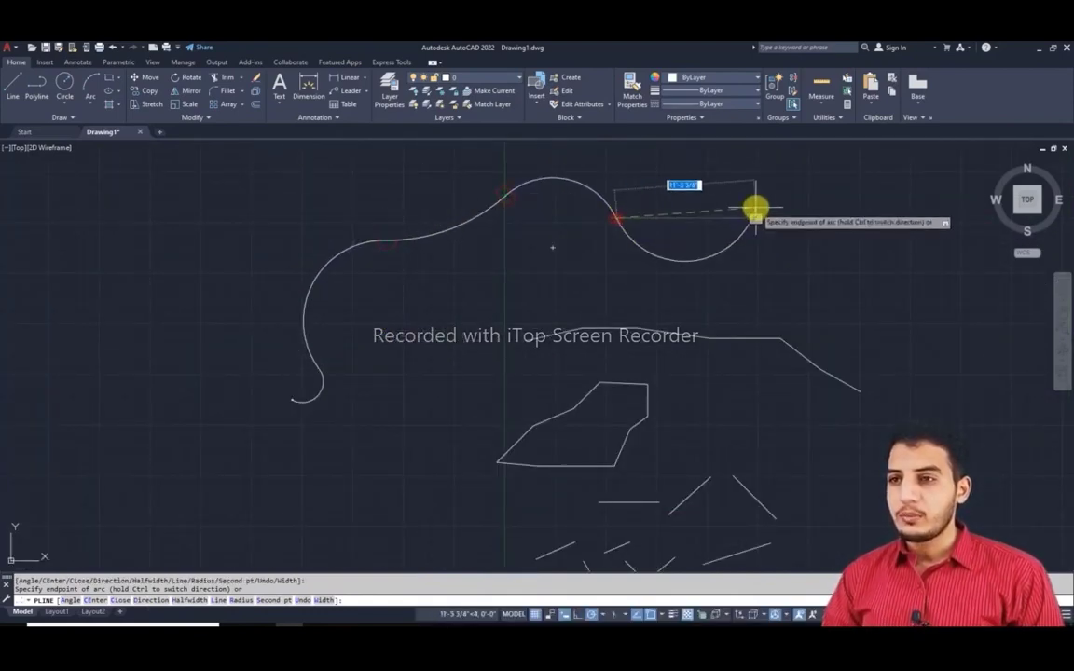
{"action": "left_click", "coordinate": [758, 207]}
{"action": "left_click", "coordinate": [868, 278]}
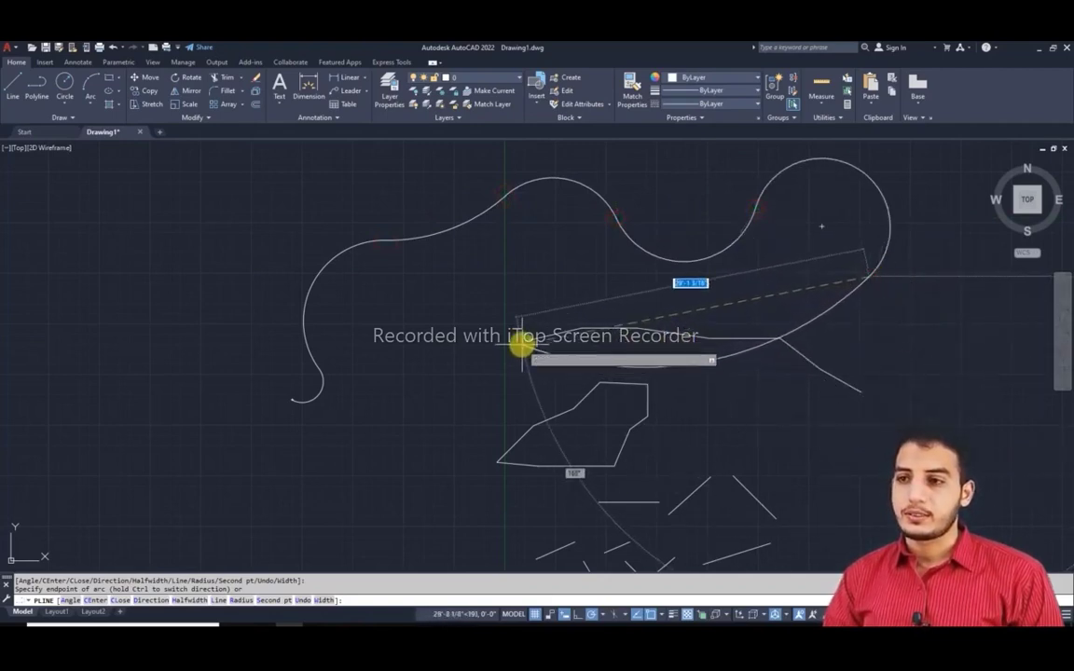
{"action": "left_click", "coordinate": [411, 403]}
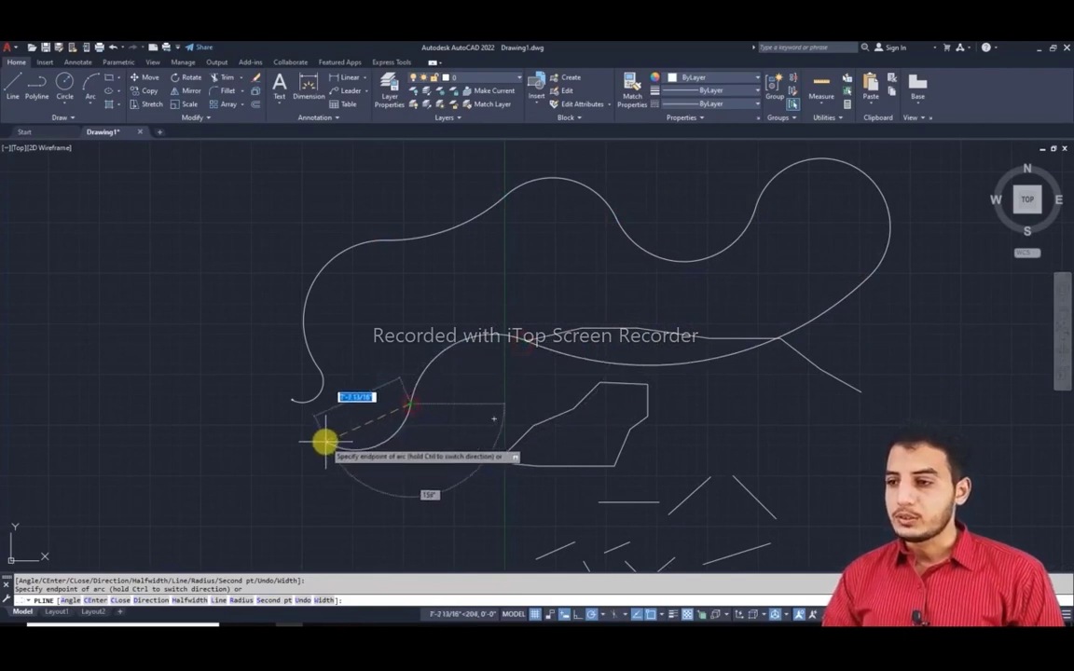
{"action": "left_click", "coordinate": [240, 479]}
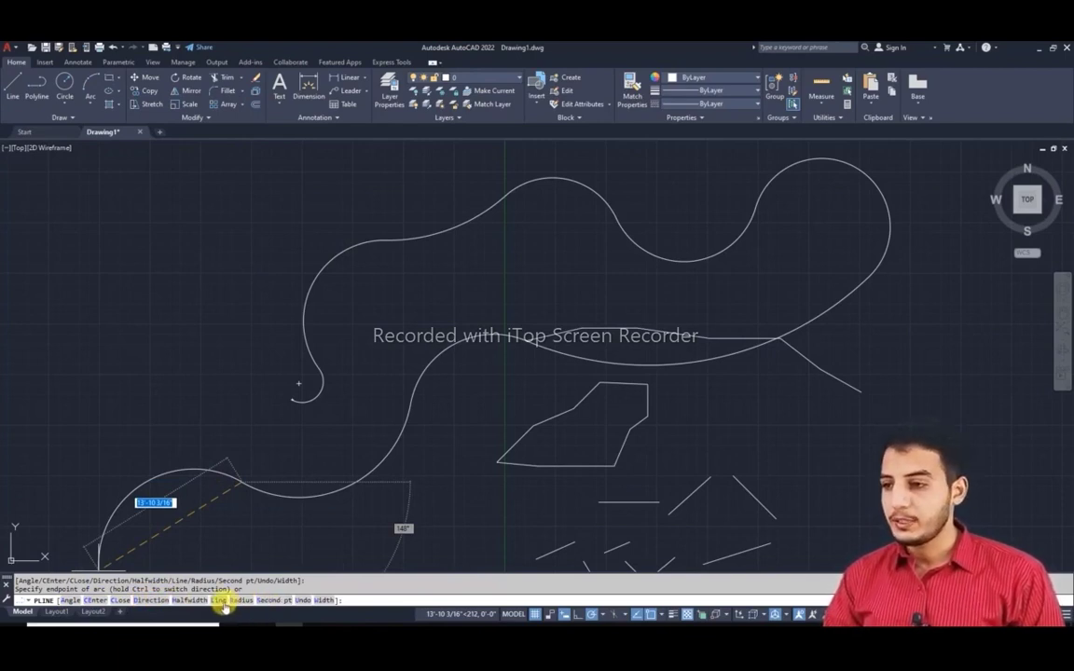
Switch the polyline to Line mode and add straight segments up the left side
{"action": "left_click", "coordinate": [224, 607]}
{"action": "left_click", "coordinate": [242, 341]}
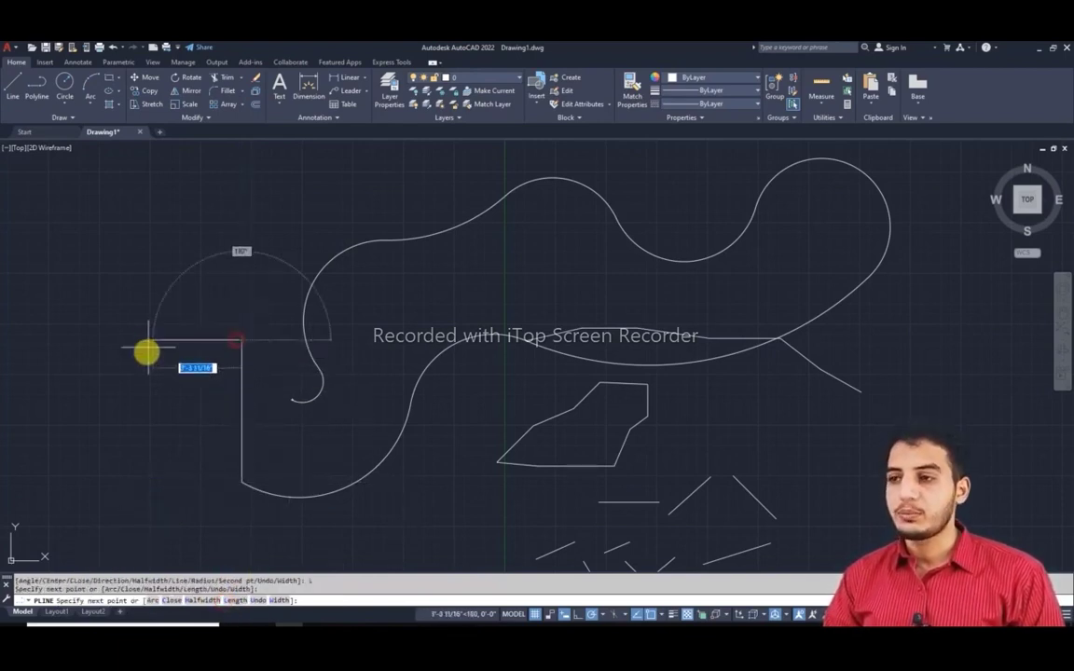
{"action": "left_click", "coordinate": [126, 373]}
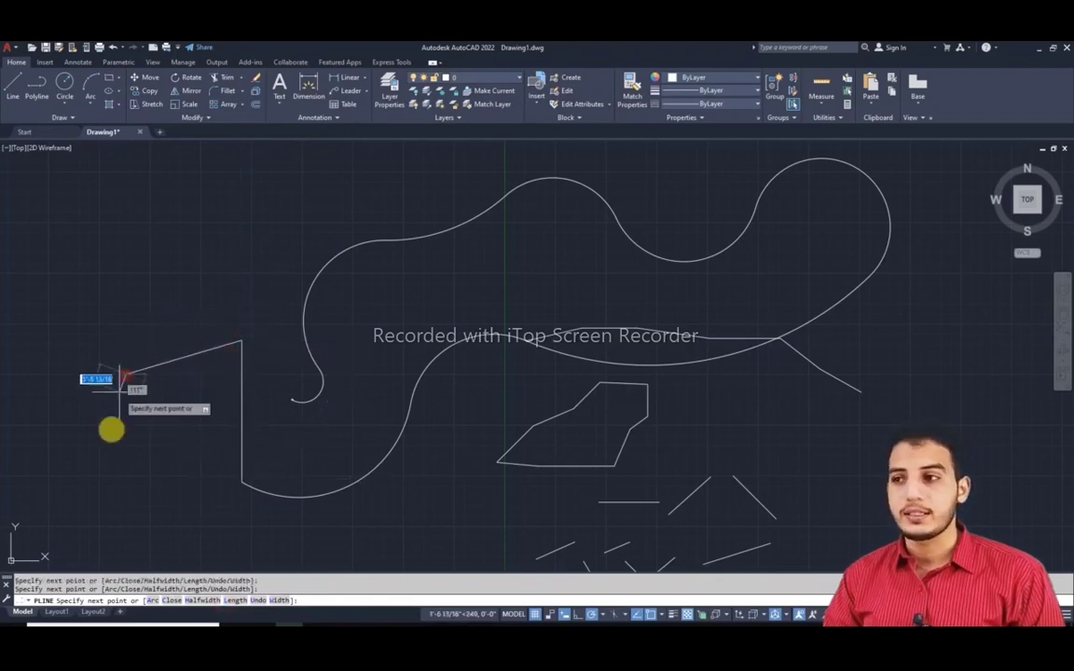
{"action": "left_click", "coordinate": [53, 445]}
{"action": "left_click", "coordinate": [36, 333]}
{"action": "left_click", "coordinate": [161, 226]}
{"action": "left_click", "coordinate": [145, 171]}
Add straight segments heading back toward the centre, then return to Arc mode
{"action": "left_click", "coordinate": [278, 184]}
{"action": "left_click", "coordinate": [238, 294]}
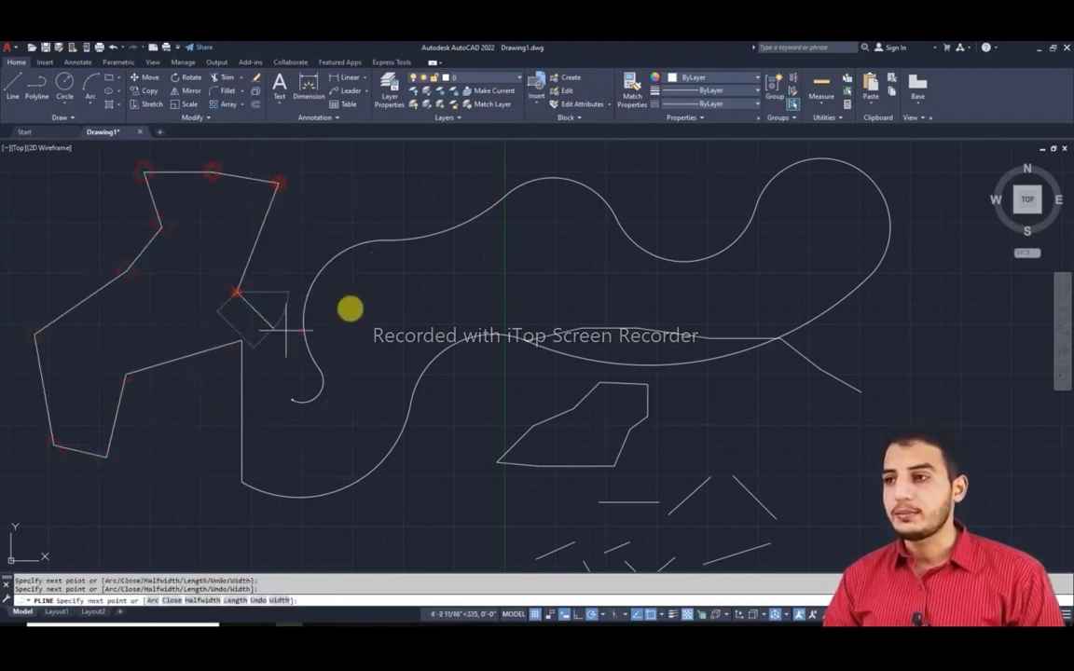
{"action": "left_click", "coordinate": [286, 329]}
{"action": "left_click", "coordinate": [437, 292]}
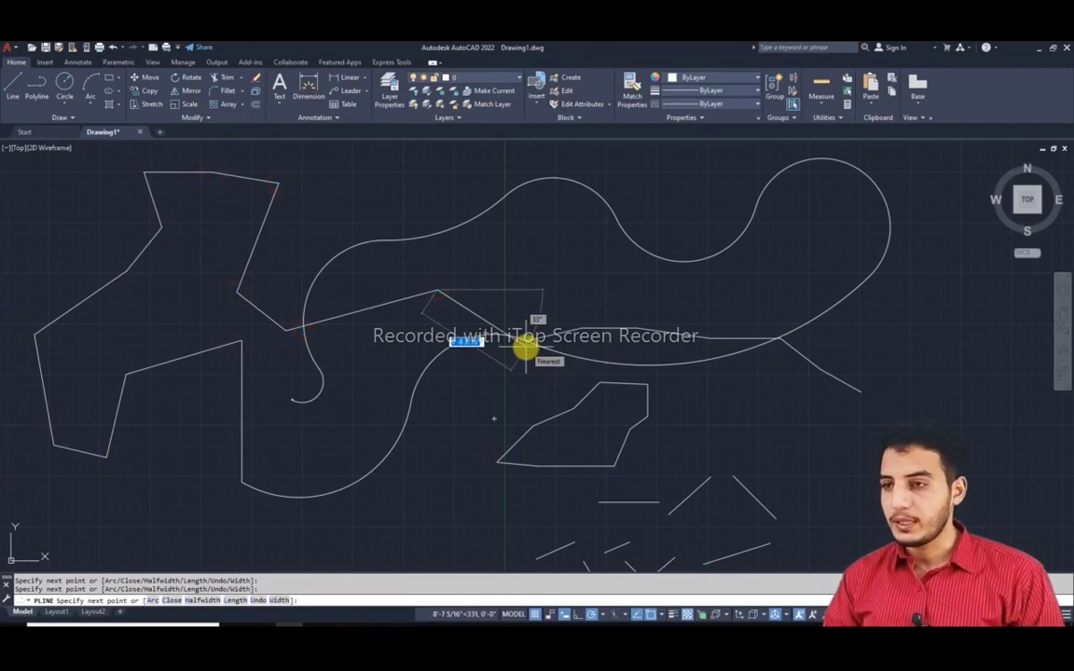
{"action": "type", "text": "a"}
{"action": "key", "text": "Return"}
Add three arcs looping down past the closed shape and end the polyline
{"action": "left_click", "coordinate": [550, 291]}
{"action": "left_click", "coordinate": [586, 368]}
{"action": "left_click", "coordinate": [459, 452]}
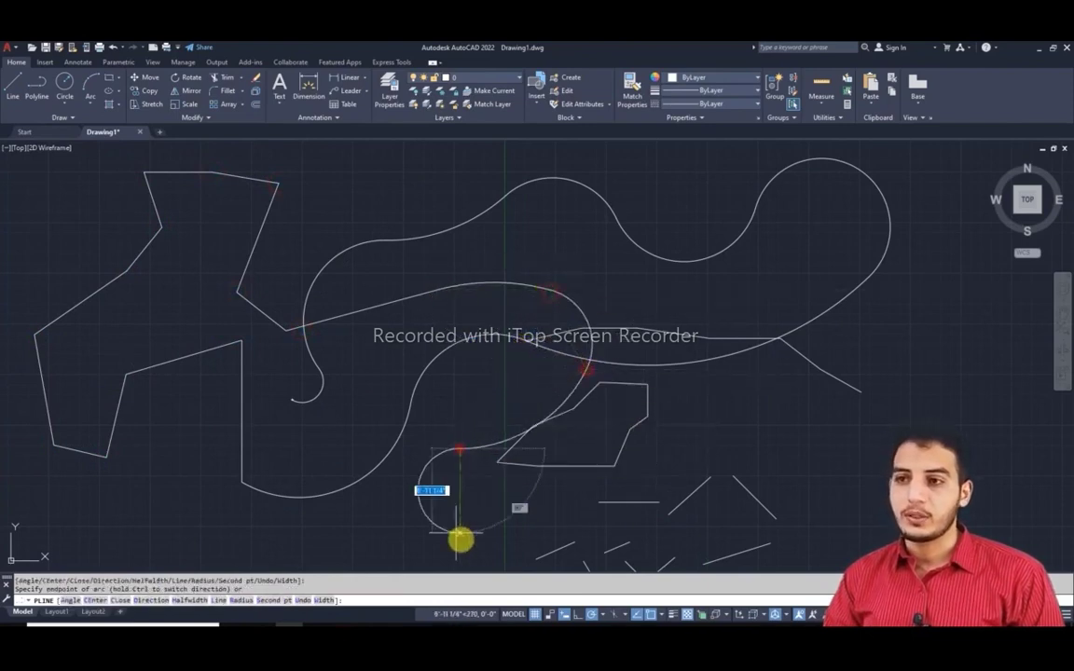
{"action": "scroll", "coordinate": [368, 445], "scroll_direction": "down", "scroll_amount": 5}
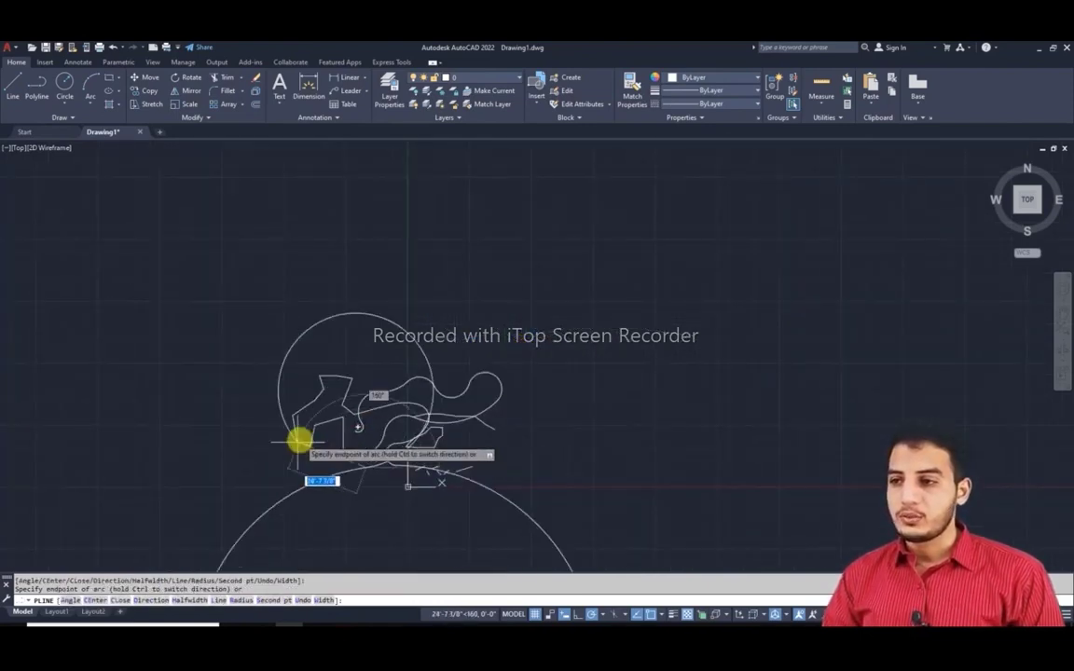
{"action": "key", "text": "Return"}
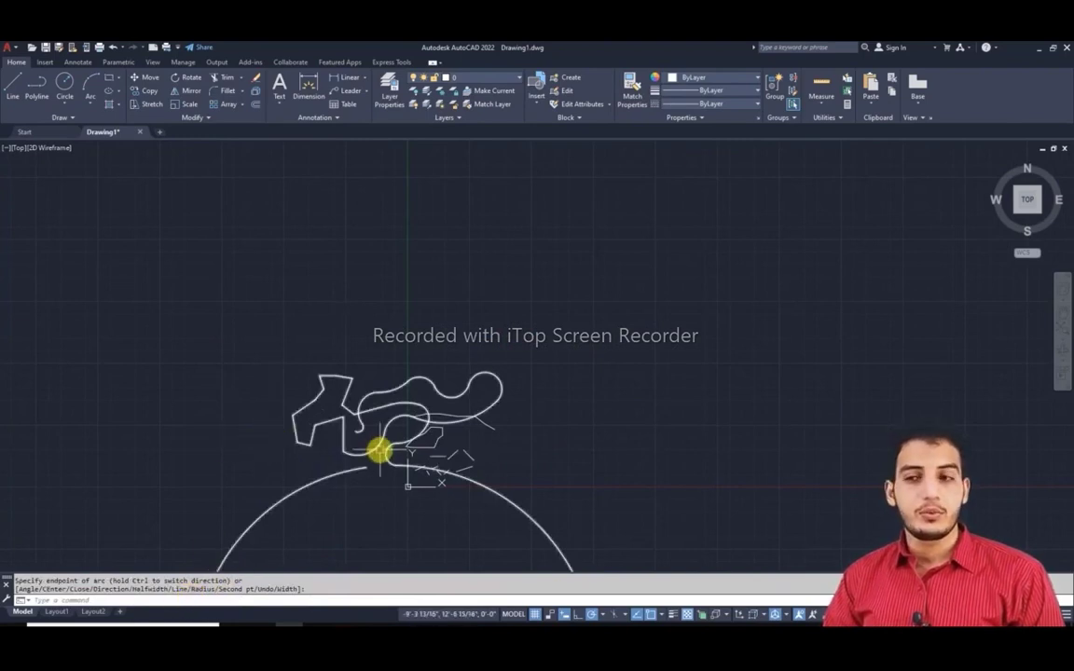
{"action": "scroll", "coordinate": [378, 446], "scroll_direction": "up", "scroll_amount": 3}
{"action": "scroll", "coordinate": [390, 415], "scroll_direction": "up", "scroll_amount": 3}
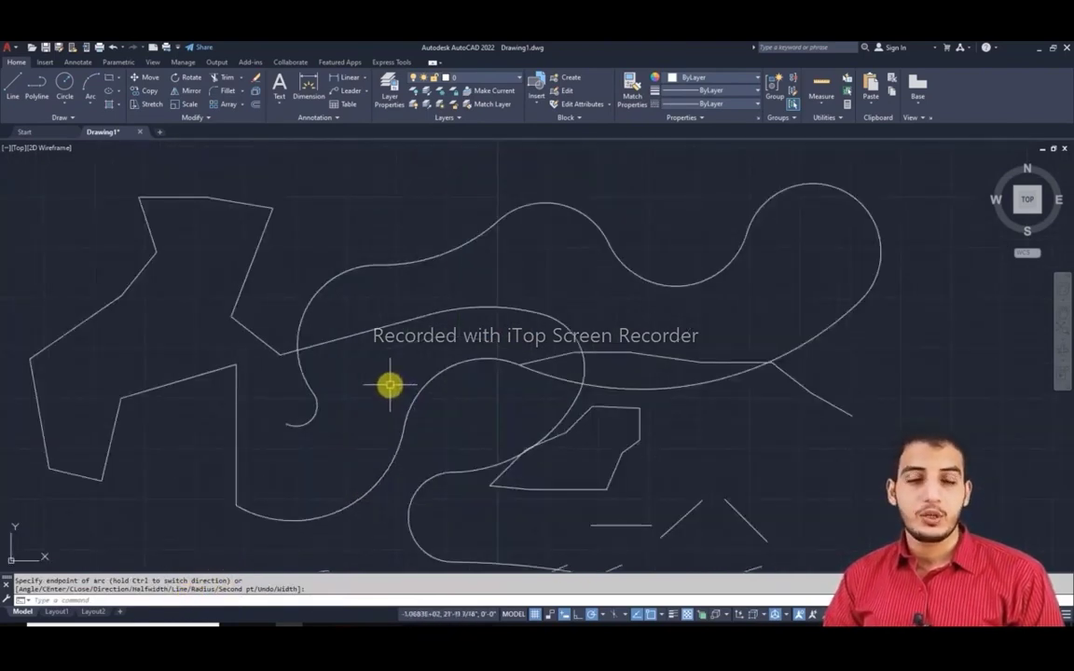